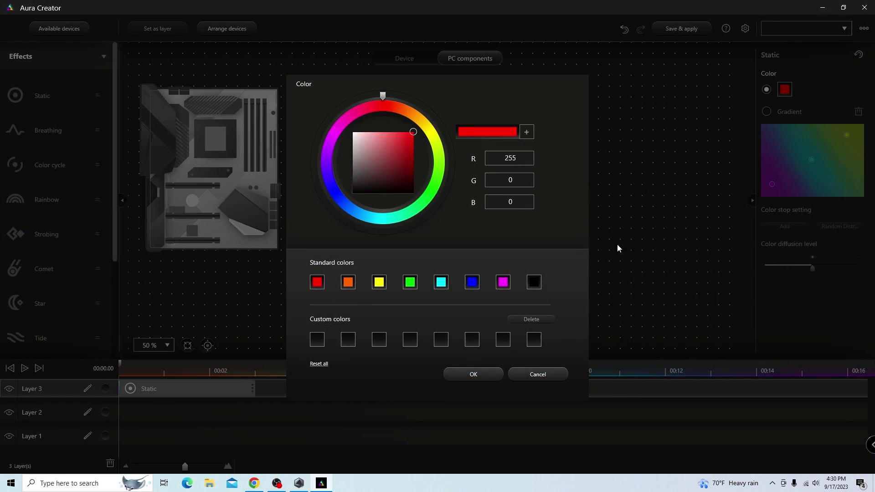
Make the Static effect green, then add Strobing to Layer 2 and Color cycle below it.
{"action": "left_click", "coordinate": [410, 282]}
{"action": "left_click", "coordinate": [473, 374]}
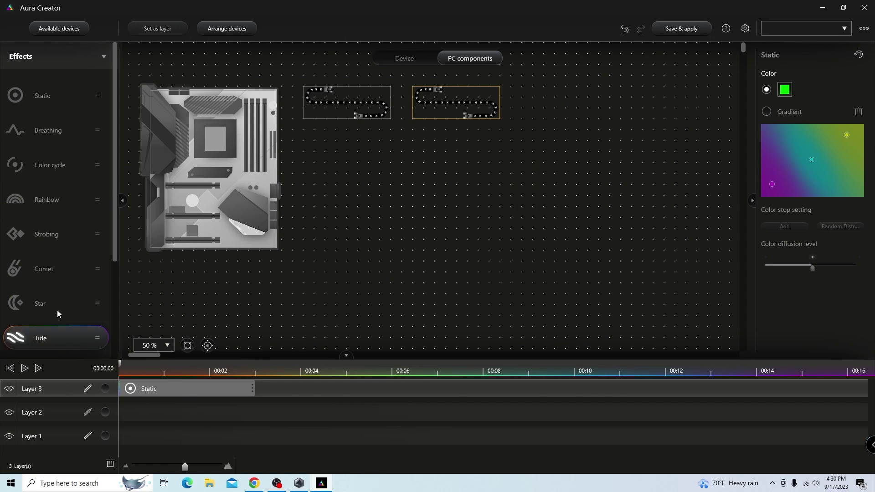
{"action": "left_click_drag", "start_coordinate": [67, 230], "coordinate": [224, 415]}
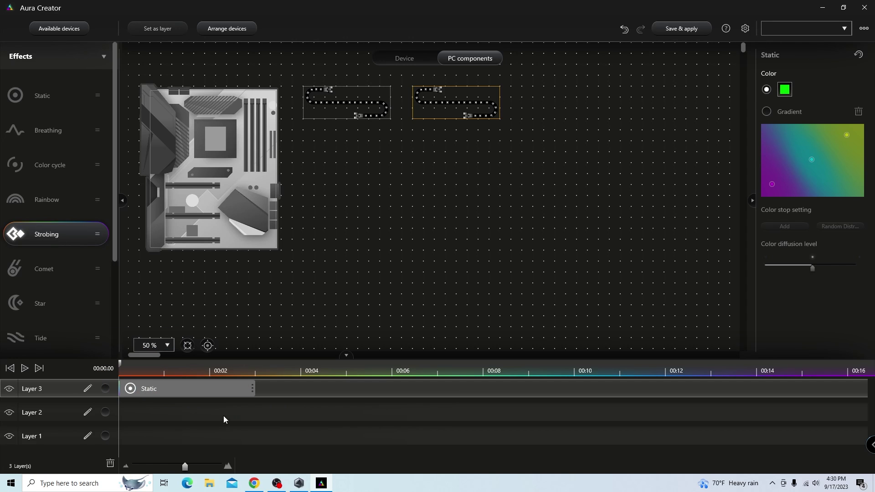
{"action": "left_click_drag", "start_coordinate": [86, 168], "coordinate": [349, 426]}
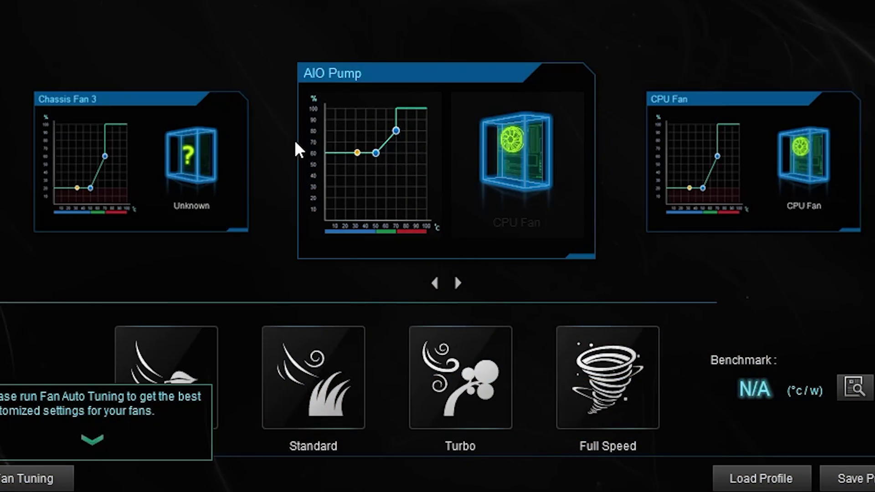
Rotate the Fan Xpert carousel through Chassis Fan 3, 2 and 1 to centre Chassis Fan 1.
{"action": "left_click", "coordinate": [173, 195]}
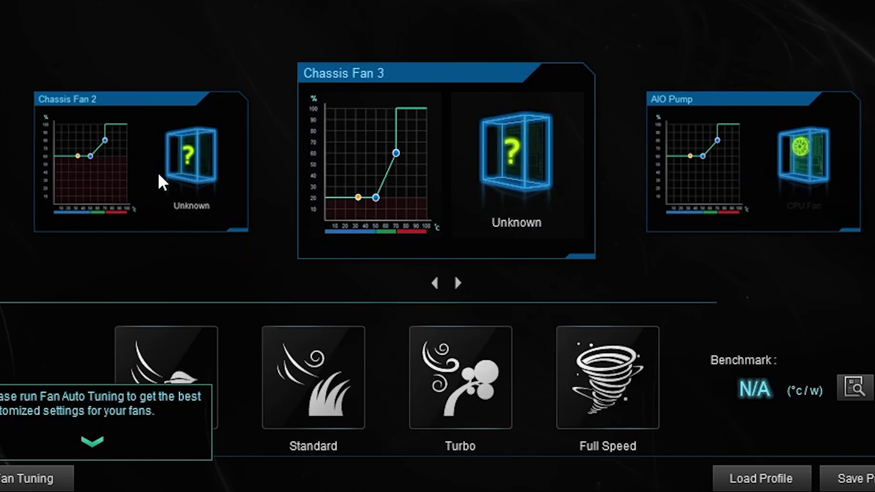
{"action": "left_click", "coordinate": [158, 183]}
{"action": "left_click", "coordinate": [160, 182]}
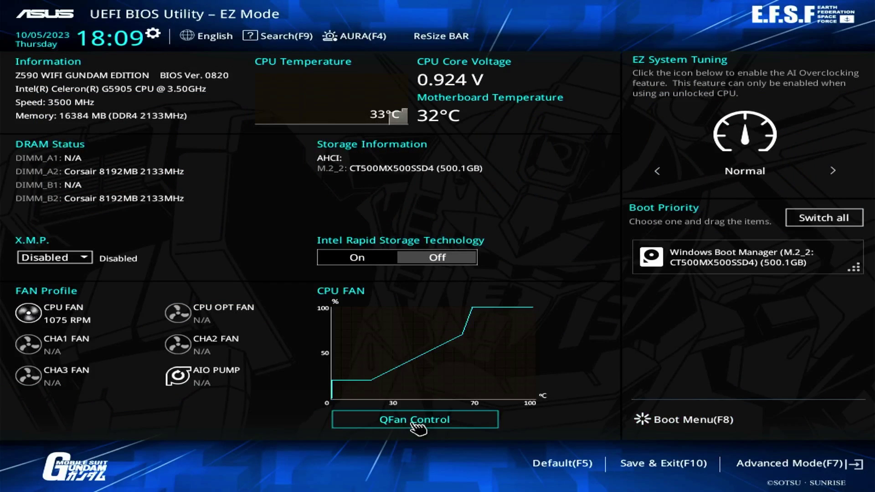
In QFan Control, lower the CPU fan curve's upper point to about 63°C/53%.
{"action": "left_click", "coordinate": [414, 423]}
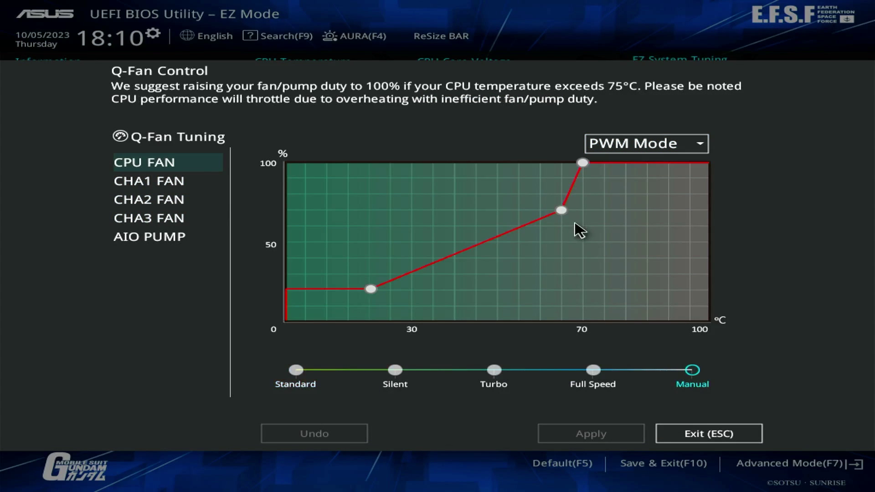
{"action": "left_click_drag", "start_coordinate": [562, 211], "coordinate": [442, 236]}
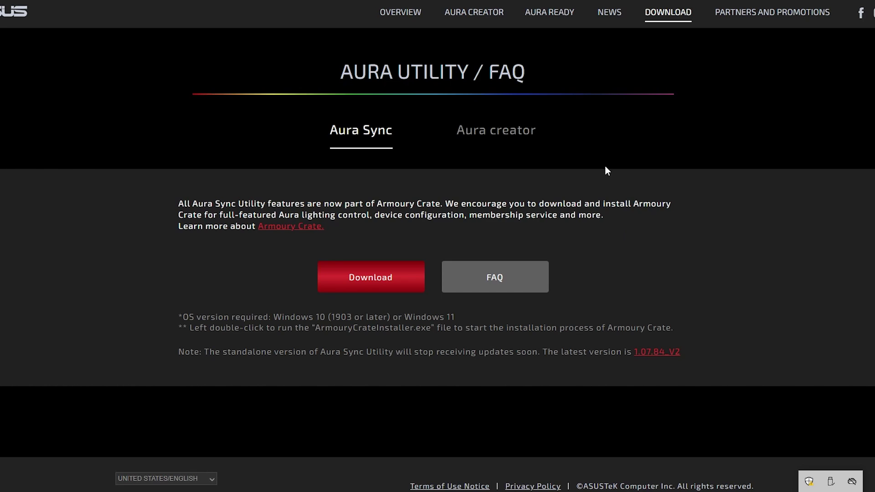
Download the Armoury Crate installer from the Aura Utility download page.
{"action": "left_click", "coordinate": [382, 281]}
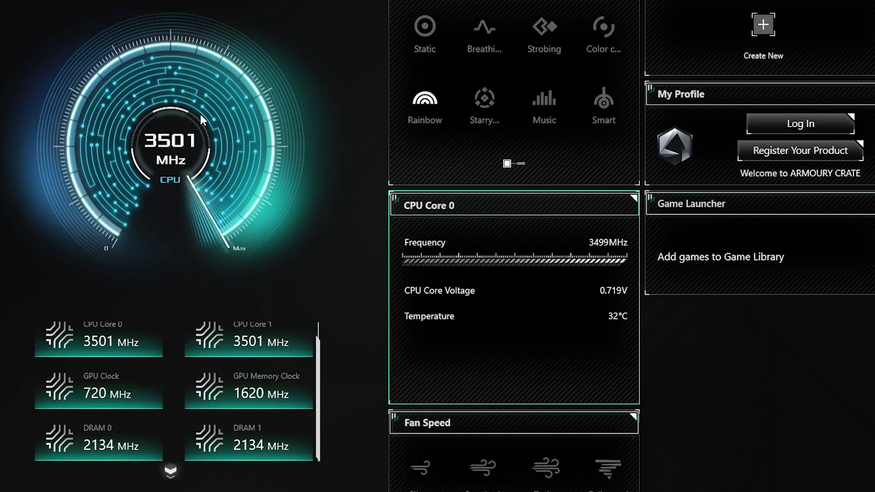
Toggle the readings panel to list view and back, then move Scenario Profiles above Aura Sync.
{"action": "left_click", "coordinate": [170, 471]}
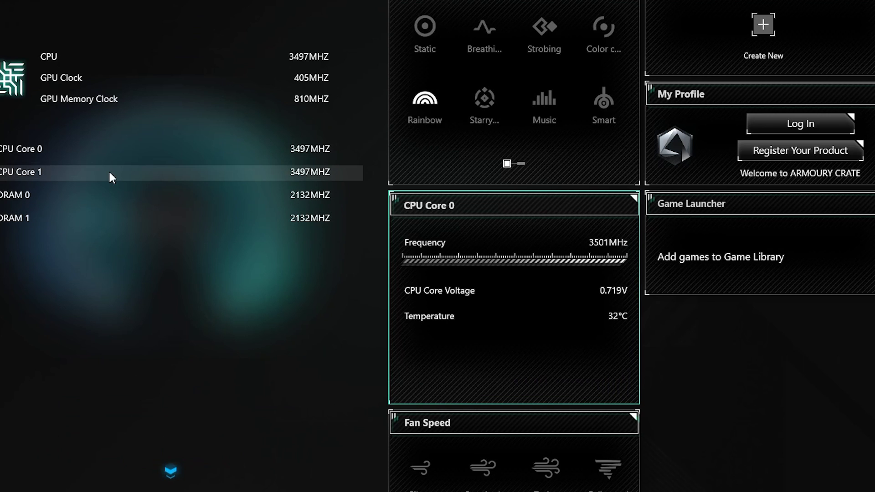
{"action": "left_click", "coordinate": [171, 471]}
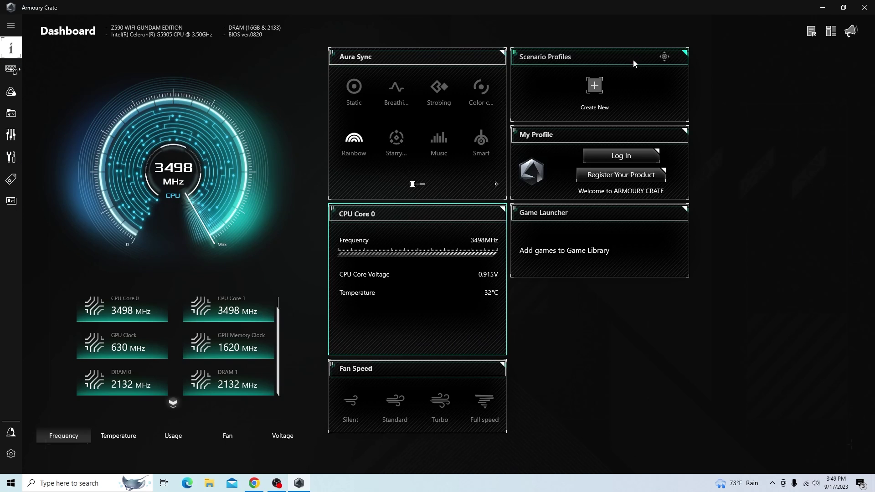
{"action": "left_click_drag", "start_coordinate": [625, 59], "coordinate": [437, 111]}
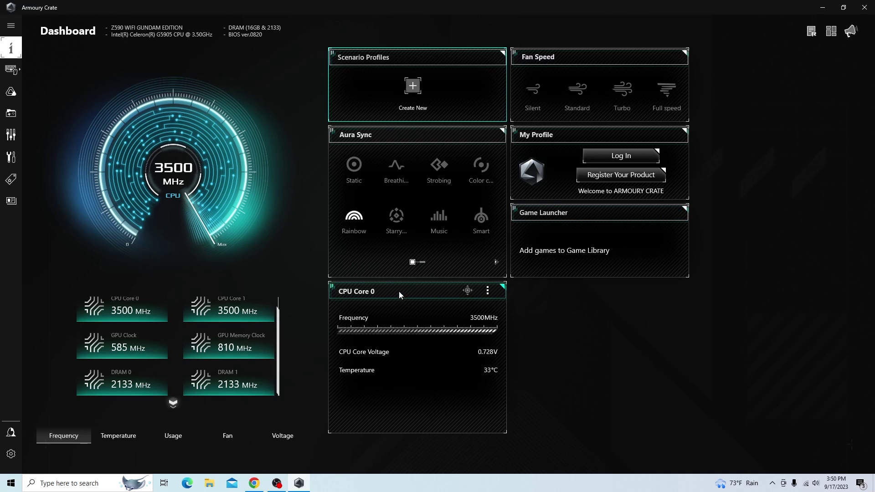
{"action": "mouse_move", "coordinate": [398, 222]}
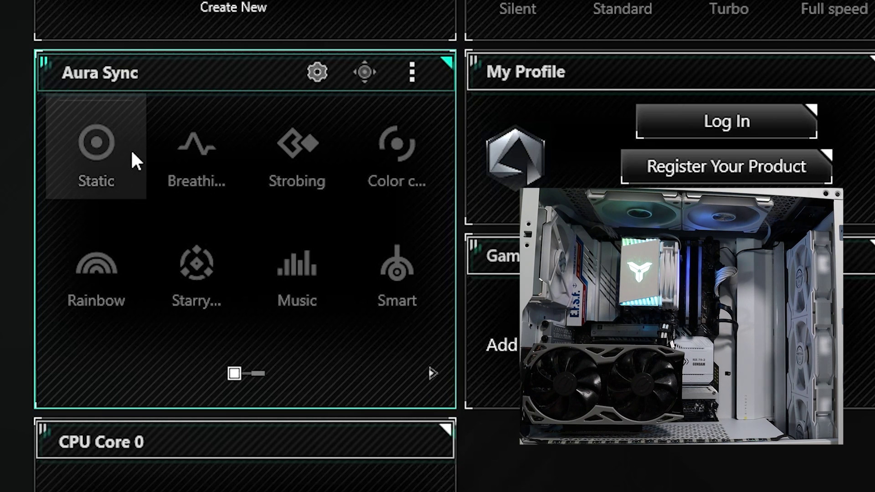
Cycle the Aura Sync lighting through Static, Breathing and Strobing, ending on Color cycle.
{"action": "left_click", "coordinate": [118, 162]}
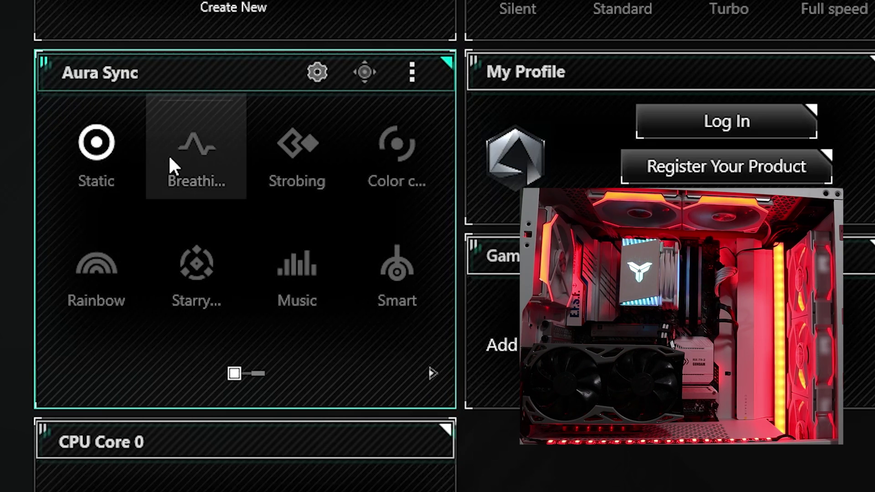
{"action": "left_click", "coordinate": [178, 183]}
{"action": "left_click", "coordinate": [297, 190]}
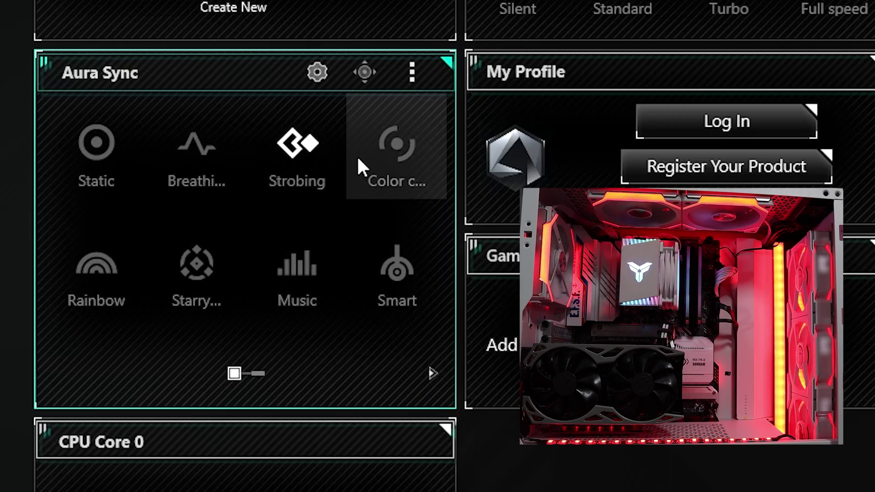
{"action": "left_click", "coordinate": [396, 153]}
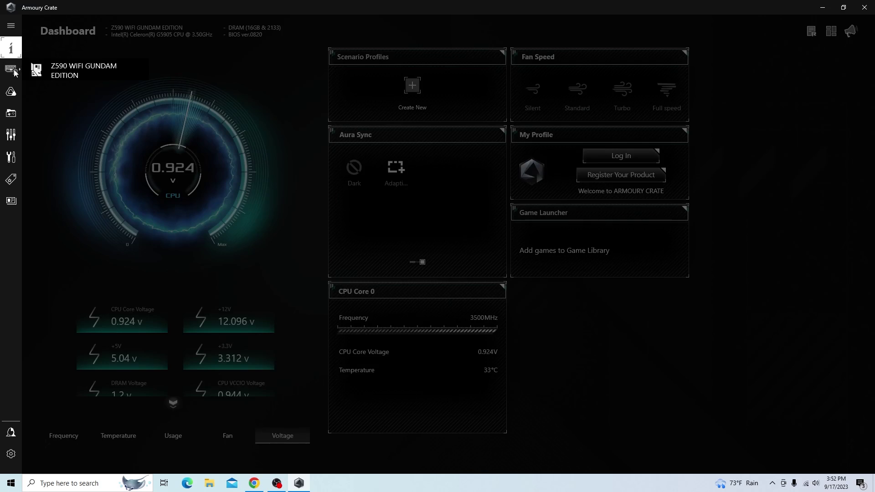
Update the Z590 WIFI GUNDAM EDITION component through the Update Center.
{"action": "left_click", "coordinate": [15, 72]}
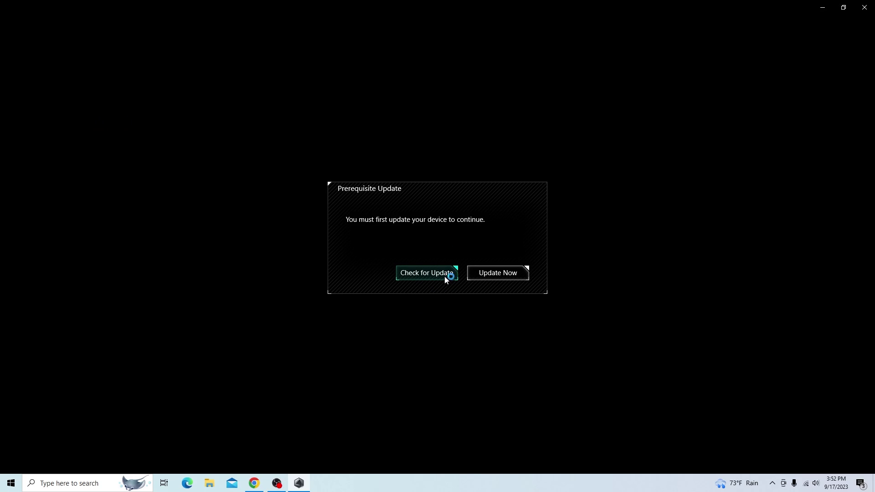
{"action": "left_click", "coordinate": [486, 274]}
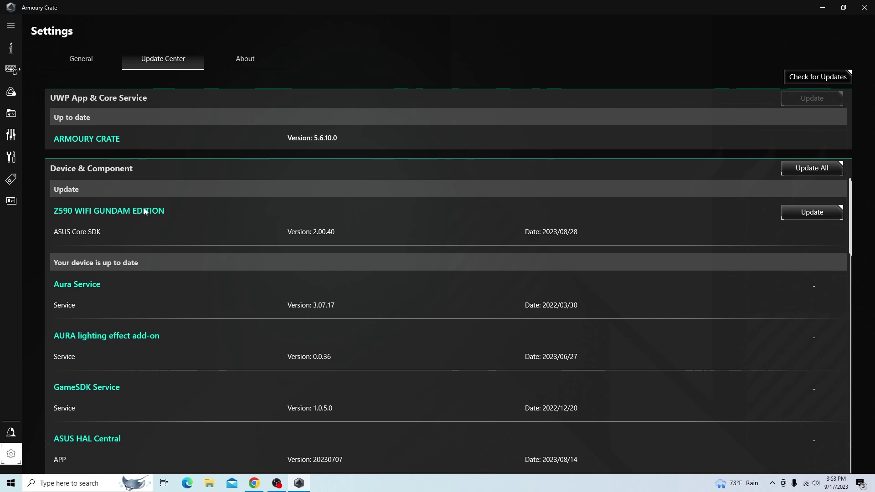
{"action": "left_click", "coordinate": [815, 221]}
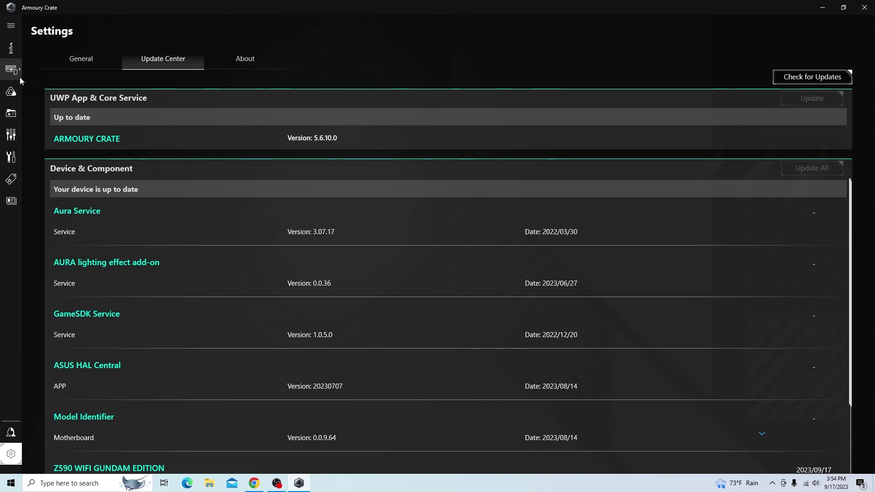
Open the Z590 WIFI GUNDAM EDITION device page, dismissing the account login prompt.
{"action": "mouse_move", "coordinate": [20, 77]}
{"action": "left_click", "coordinate": [78, 74]}
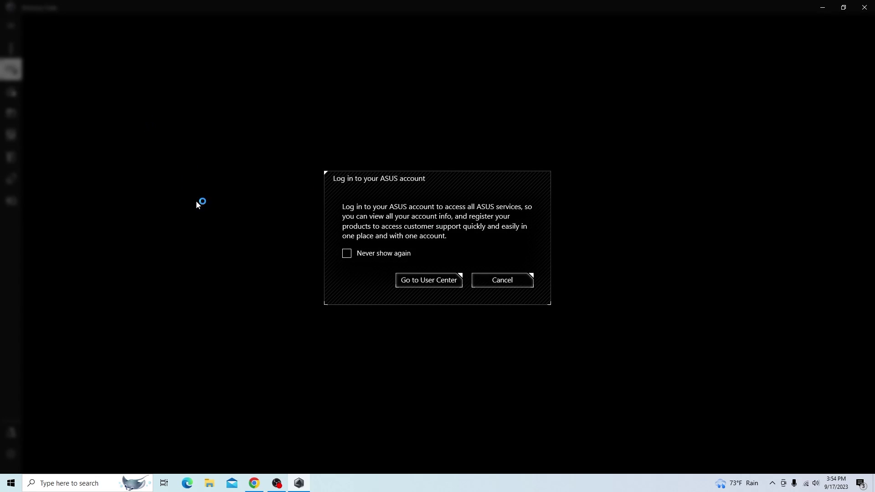
{"action": "key", "text": "Escape"}
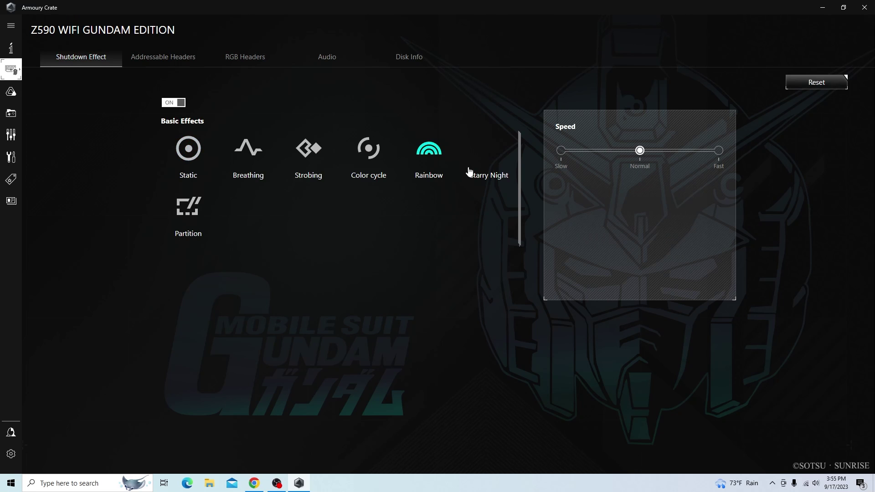
View the Addressable Headers LED settings on the Z590 device page.
{"action": "left_click", "coordinate": [159, 60]}
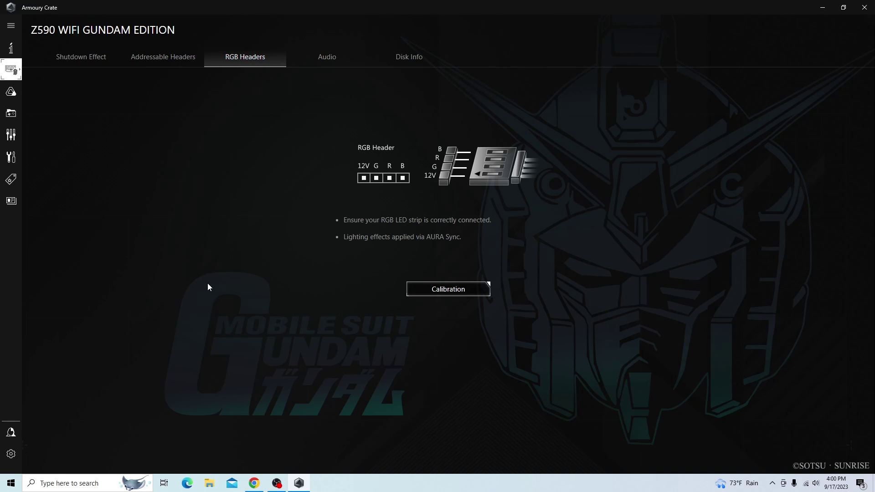
Calibrate the RGB header, answering Red, Blue and Green for the strip colours.
{"action": "left_click", "coordinate": [447, 292]}
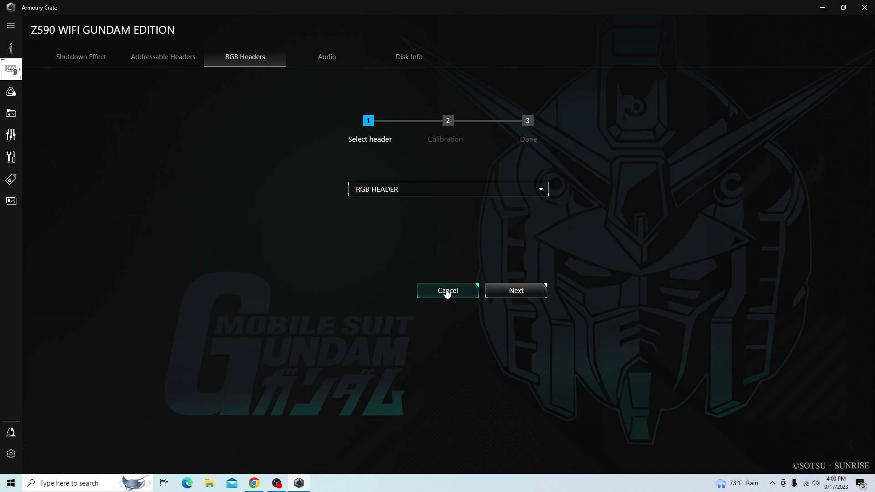
{"action": "left_click", "coordinate": [512, 292]}
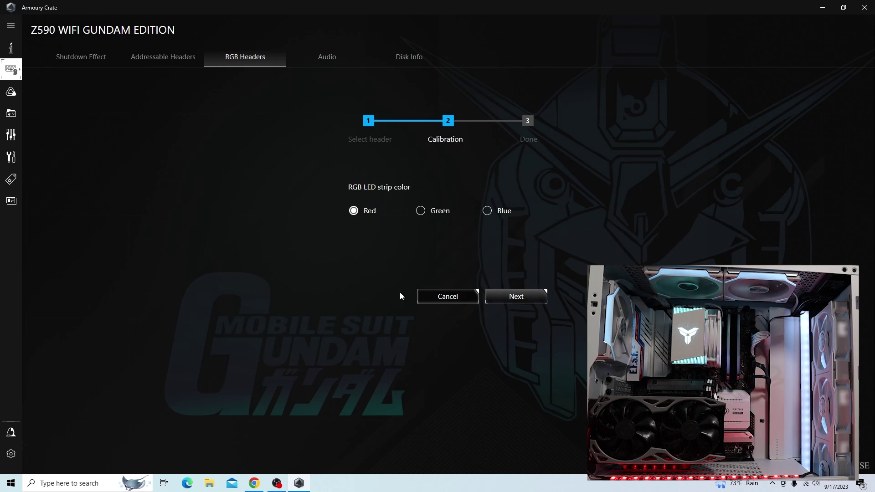
{"action": "left_click", "coordinate": [522, 297]}
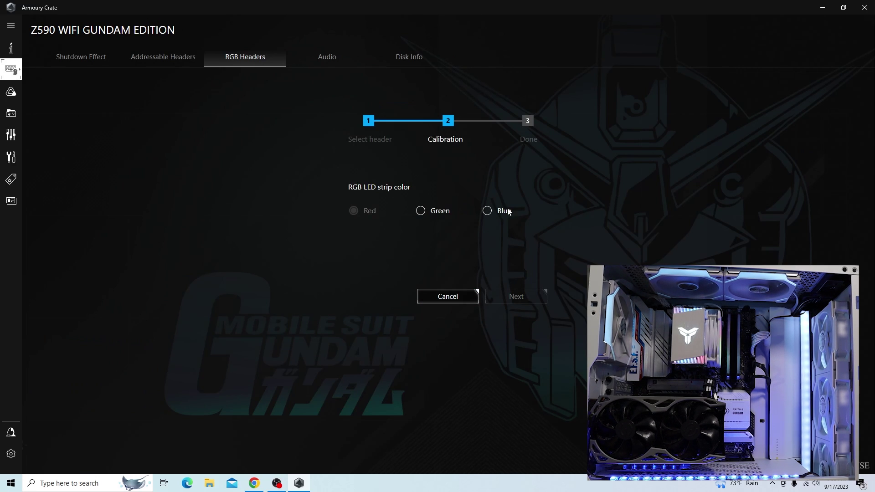
{"action": "left_click", "coordinate": [489, 218]}
{"action": "left_click", "coordinate": [503, 296]}
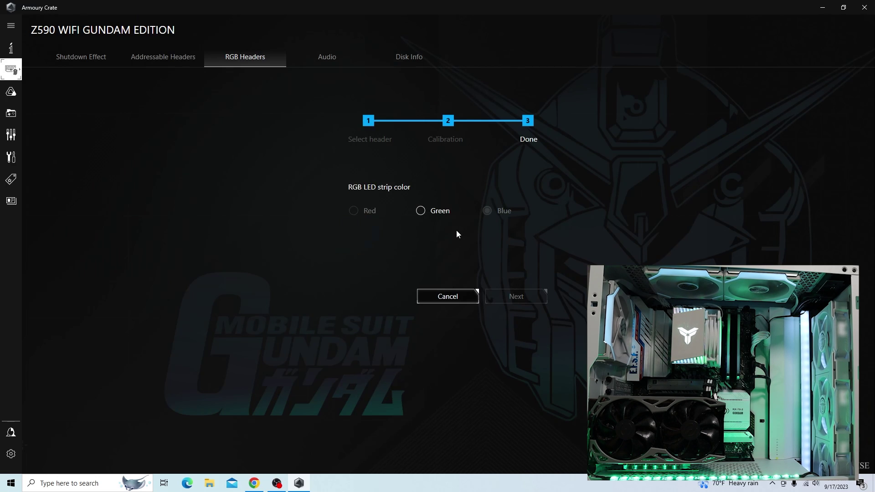
{"action": "left_click", "coordinate": [424, 215]}
{"action": "left_click", "coordinate": [515, 296]}
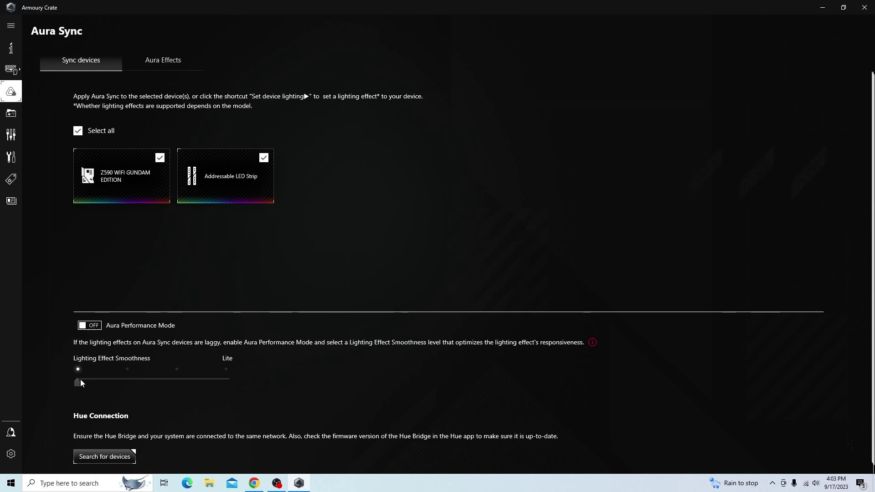
Apply the Static lighting effect from the Aura effects list.
{"action": "scroll", "coordinate": [133, 386], "scroll_direction": "down", "scroll_amount": 1}
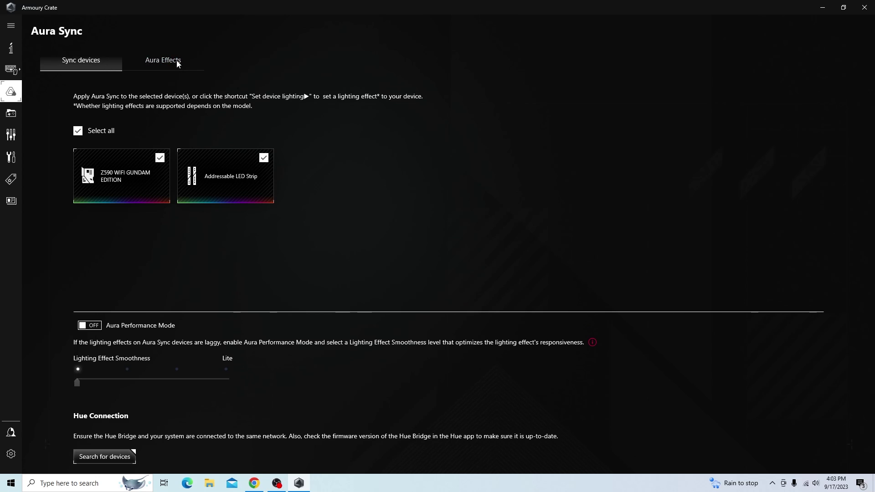
{"action": "left_click", "coordinate": [161, 61]}
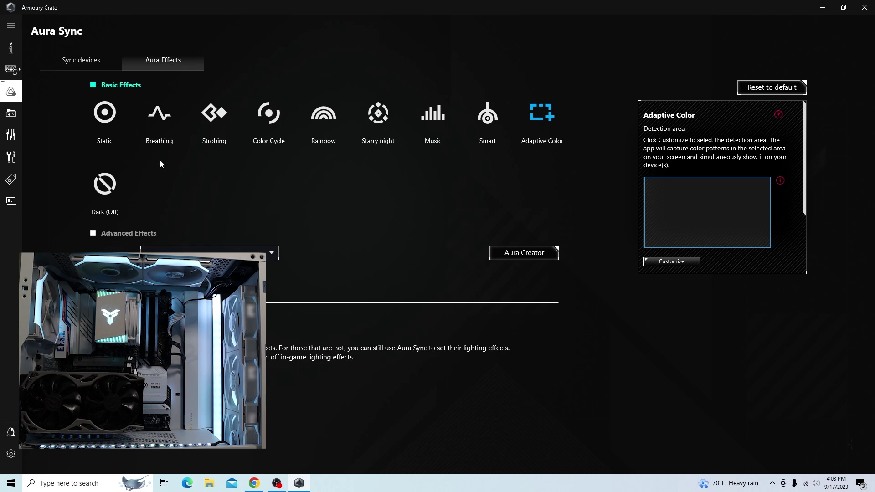
{"action": "left_click", "coordinate": [111, 120]}
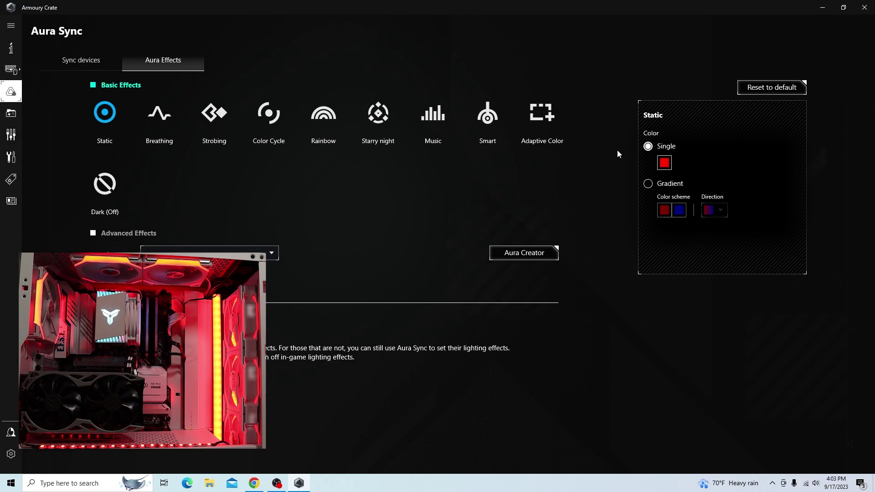
Give Static a dark brown single colour (R 54, G 36, B 10), then switch it to Gradient.
{"action": "left_click", "coordinate": [664, 164]}
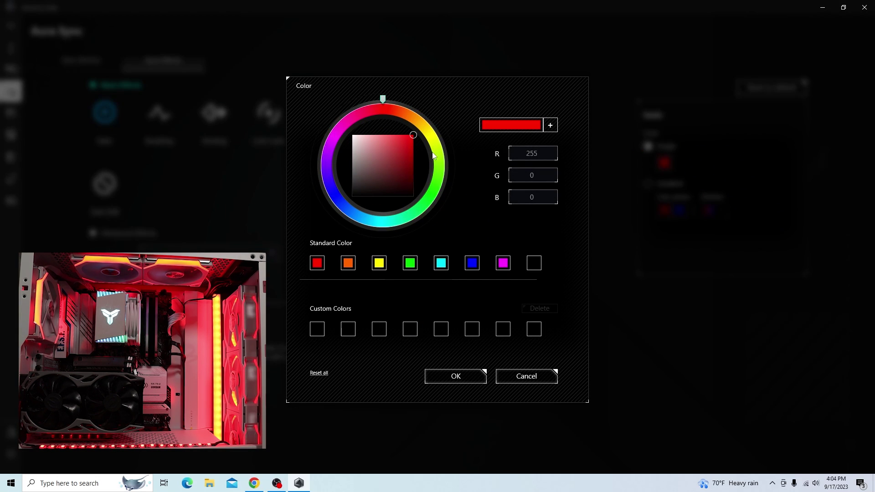
{"action": "left_click", "coordinate": [428, 214]}
{"action": "mouse_move", "coordinate": [429, 214]}
{"action": "left_mouse_down"}
{"action": "mouse_move", "coordinate": [403, 228]}
{"action": "mouse_move", "coordinate": [352, 220]}
{"action": "mouse_move", "coordinate": [333, 140]}
{"action": "mouse_move", "coordinate": [384, 109]}
{"action": "mouse_move", "coordinate": [377, 116]}
{"action": "mouse_move", "coordinate": [397, 108]}
{"action": "mouse_move", "coordinate": [412, 116]}
{"action": "left_mouse_up"}
{"action": "left_click", "coordinate": [406, 178]}
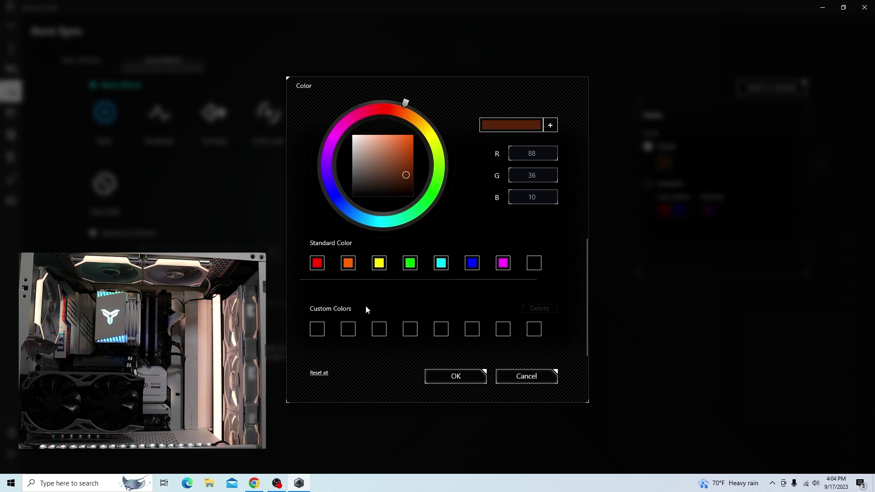
{"action": "left_click", "coordinate": [538, 155]}
{"action": "key", "text": "BackSpace"}
{"action": "key", "text": "BackSpace"}
{"action": "type", "text": "54"}
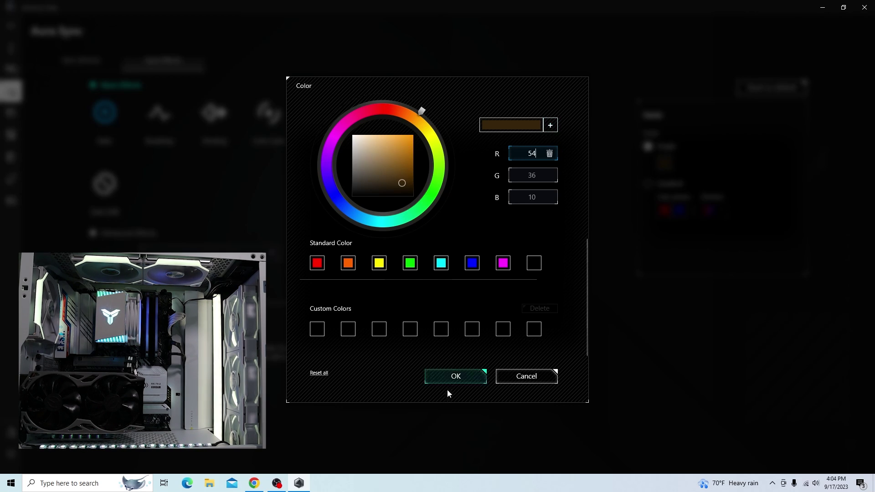
{"action": "left_click", "coordinate": [465, 376]}
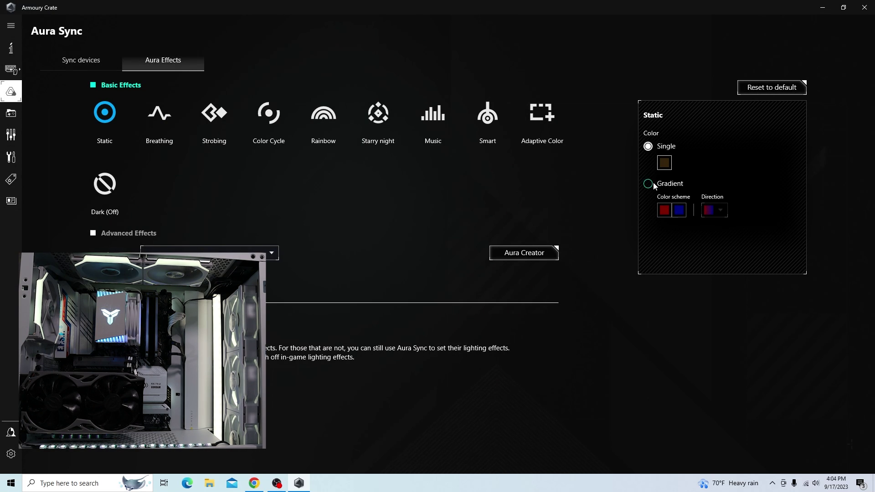
{"action": "left_click", "coordinate": [654, 185]}
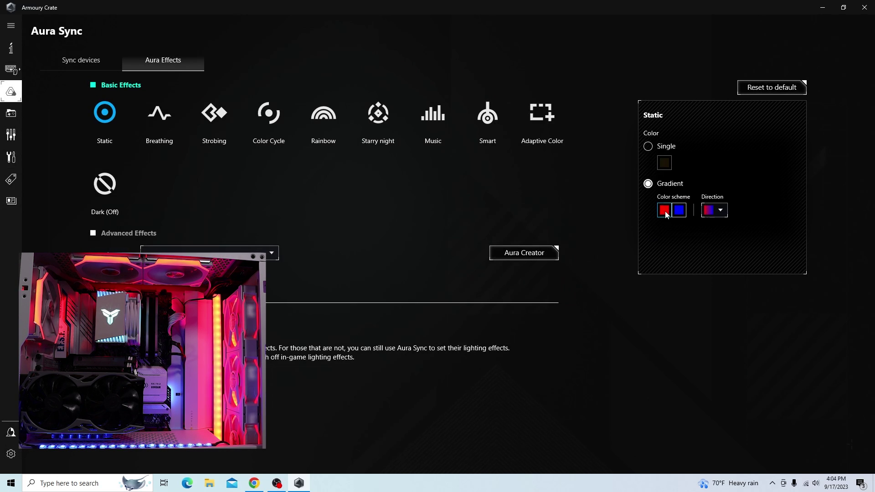
Pick red as the gradient colour and confirm it with OK.
{"action": "left_click", "coordinate": [665, 211]}
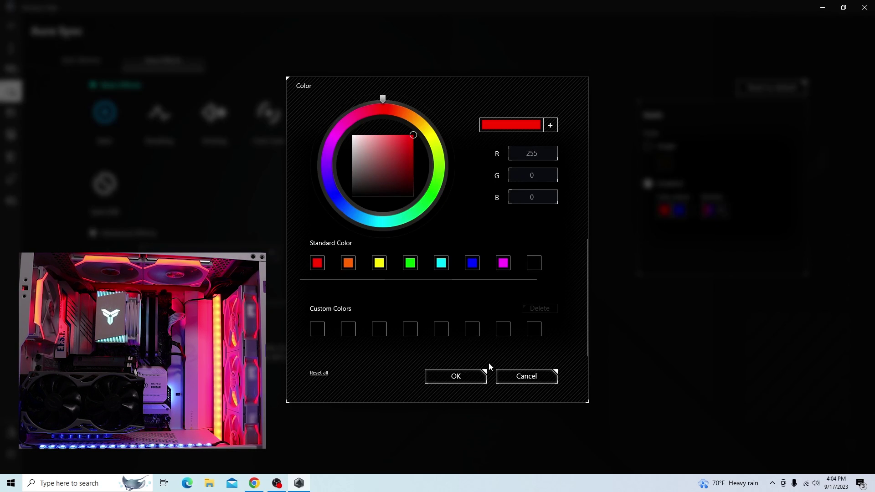
{"action": "left_click", "coordinate": [477, 376]}
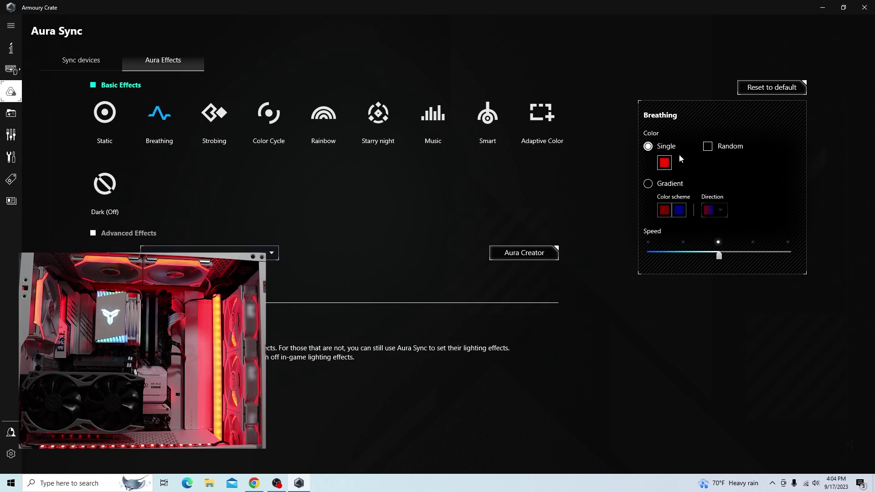
Tick Random in the Breathing panel so the lights cycle through varying colours.
{"action": "left_click", "coordinate": [707, 147]}
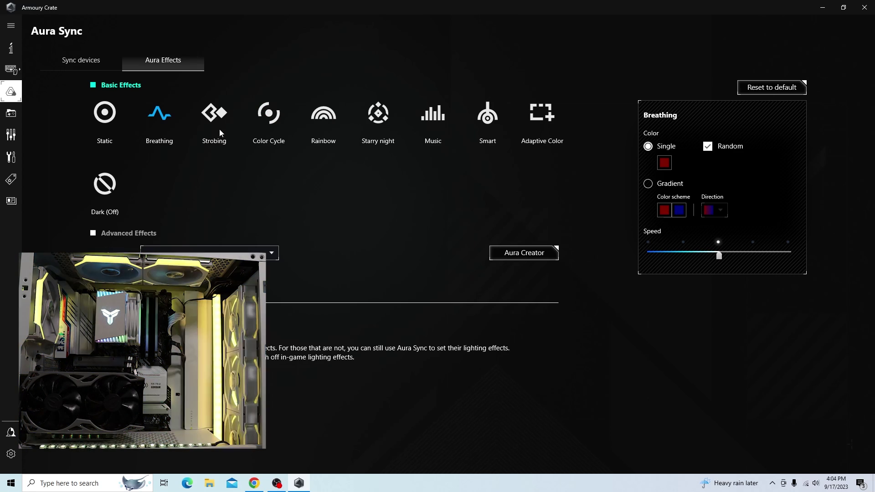
Try the Strobing and Color Cycle effects, then switch to Rainbow.
{"action": "left_click", "coordinate": [218, 117]}
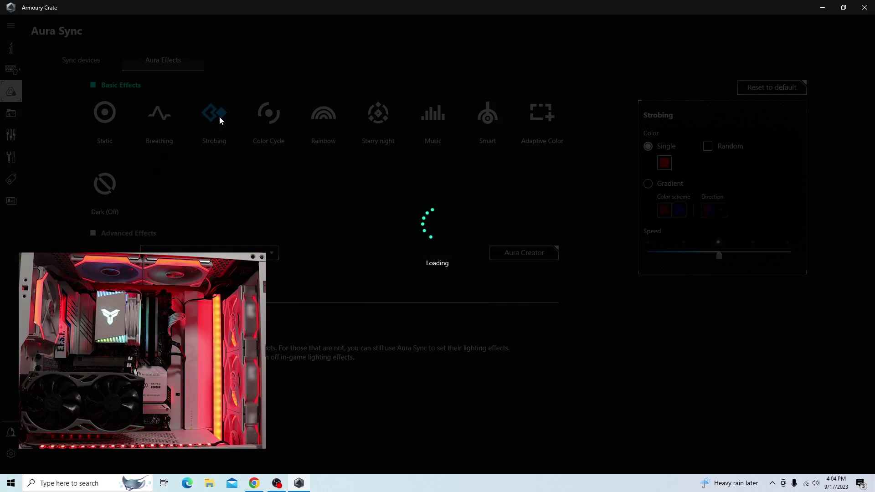
{"action": "left_click", "coordinate": [267, 116]}
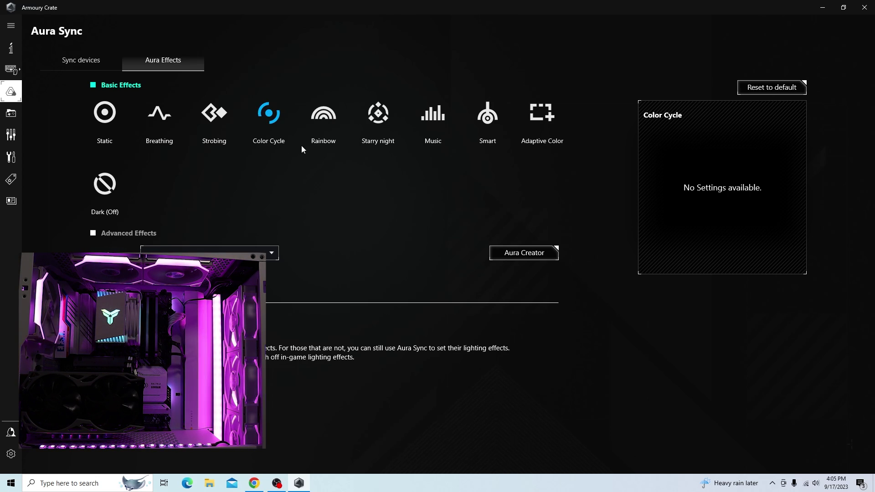
{"action": "left_click", "coordinate": [333, 120]}
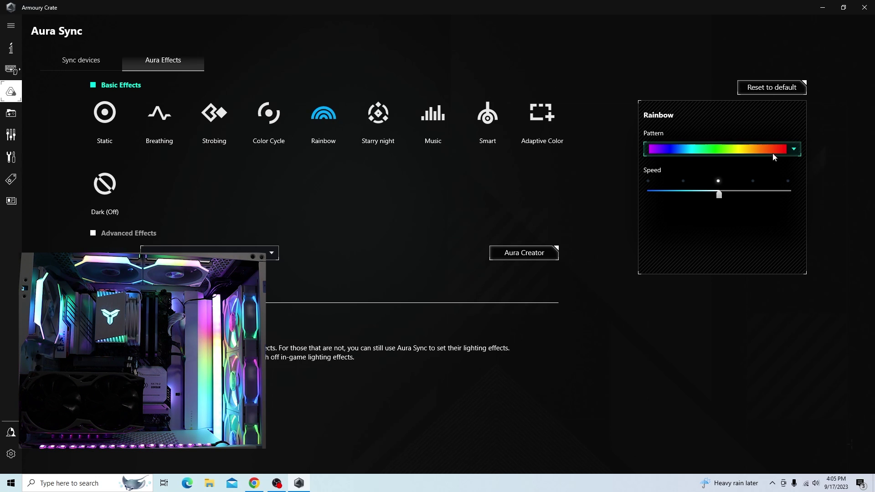
Set the Rainbow pattern to red and push its speed to maximum.
{"action": "left_click", "coordinate": [796, 151]}
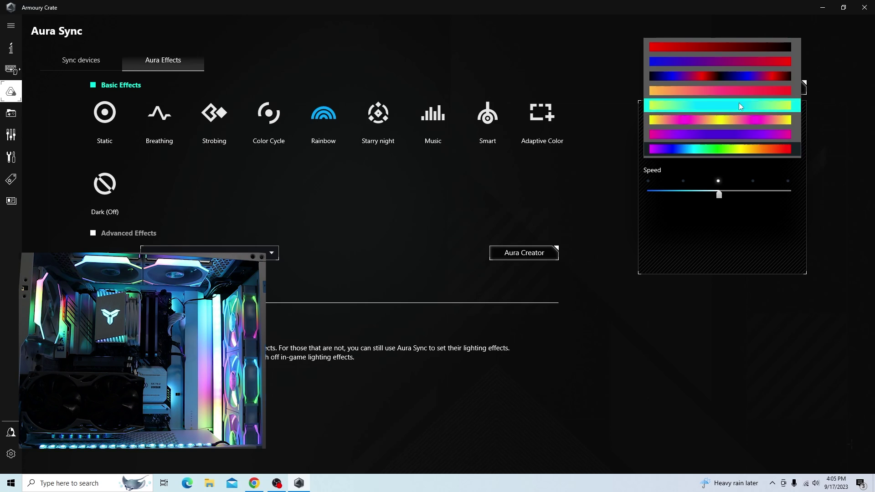
{"action": "left_click", "coordinate": [743, 81]}
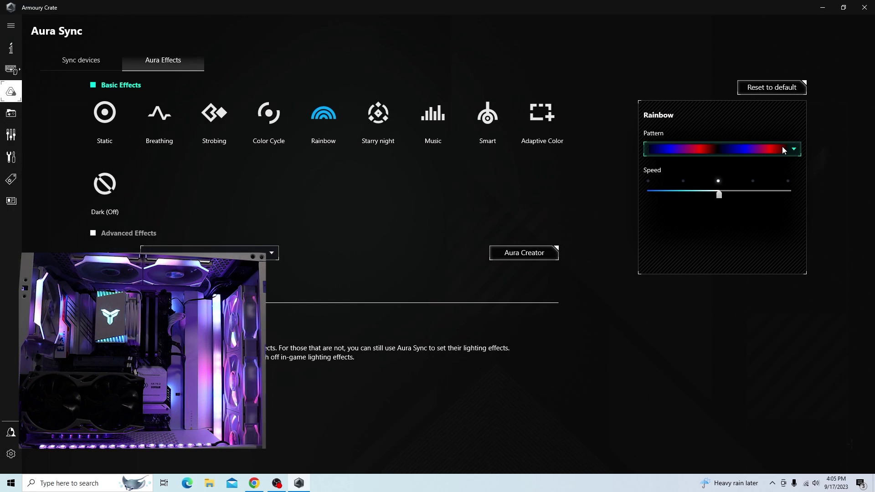
{"action": "left_click", "coordinate": [782, 149]}
{"action": "left_click", "coordinate": [730, 140]}
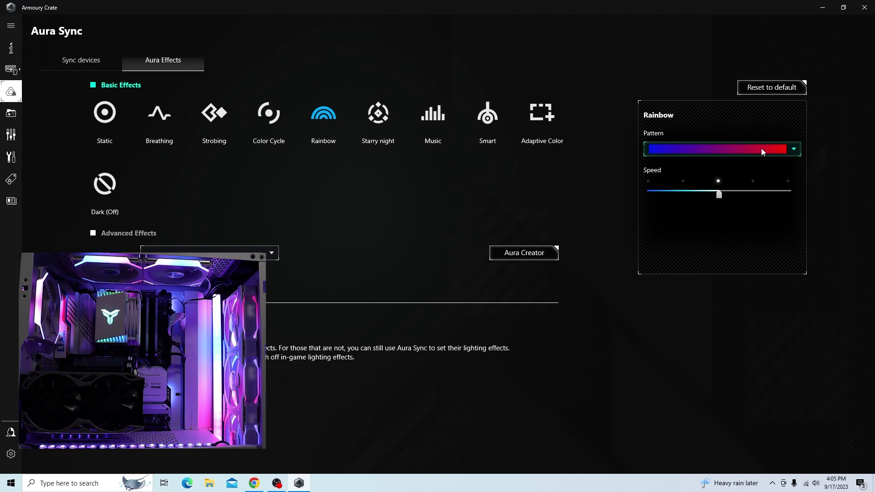
{"action": "left_click", "coordinate": [764, 149]}
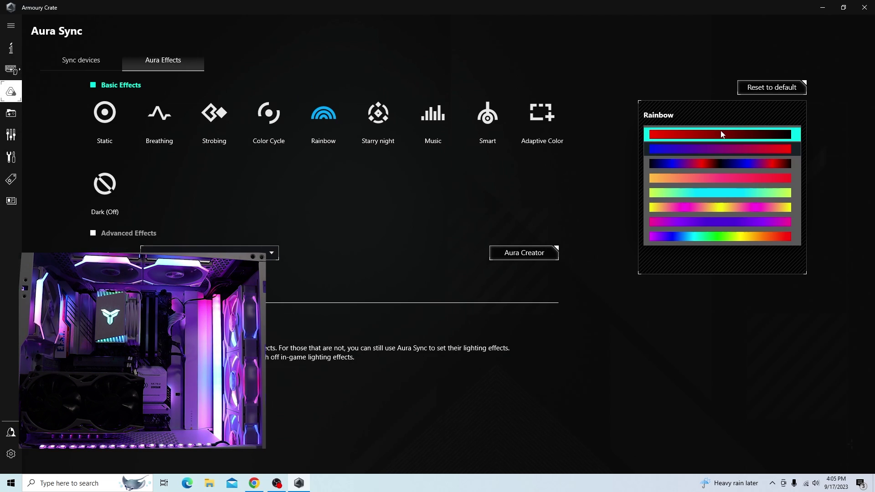
{"action": "left_click", "coordinate": [724, 134]}
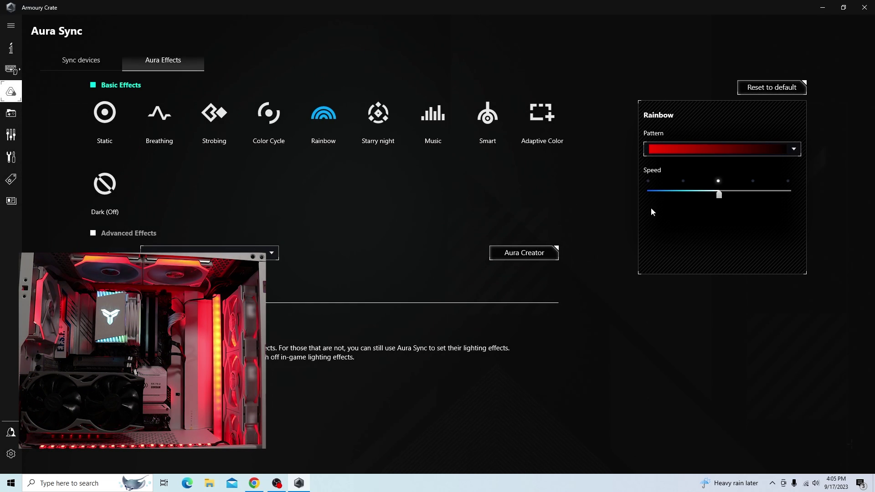
{"action": "left_click", "coordinate": [734, 149]}
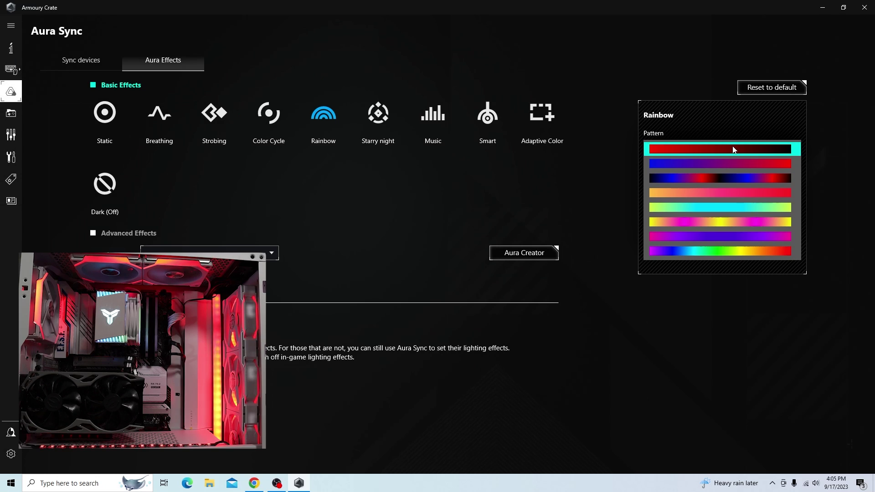
{"action": "left_click", "coordinate": [723, 122]}
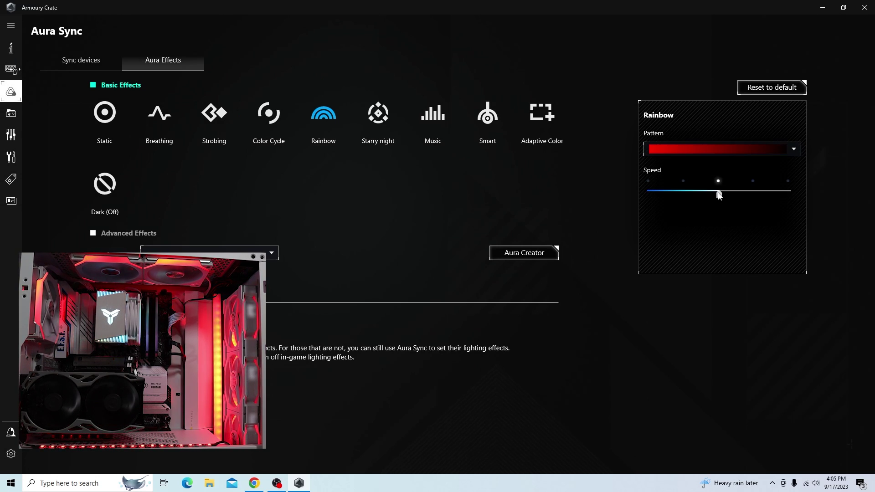
{"action": "left_click_drag", "start_coordinate": [721, 196], "coordinate": [790, 194]}
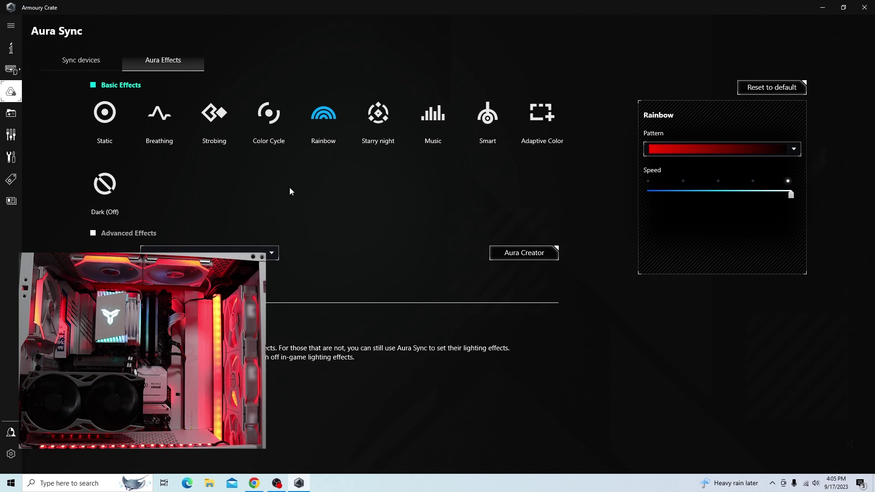
{"action": "left_click", "coordinate": [371, 132]}
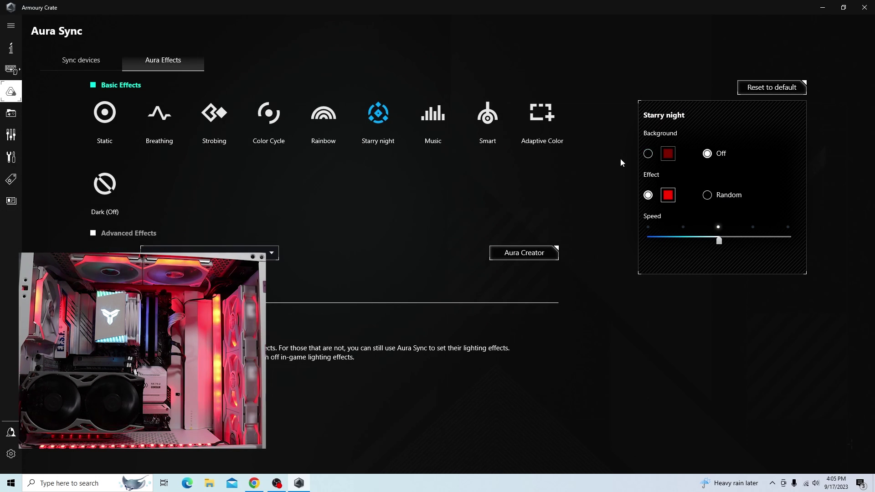
Give Starry night a blue background colour and randomly coloured stars.
{"action": "left_click", "coordinate": [648, 153]}
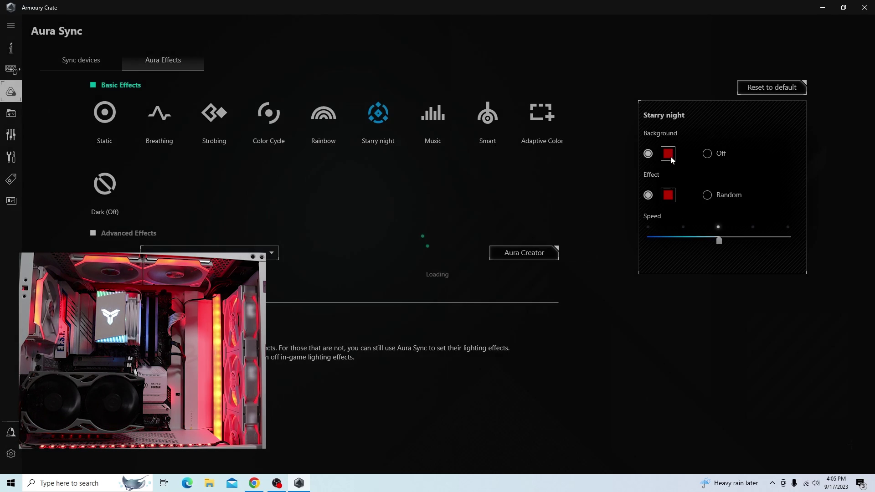
{"action": "left_click", "coordinate": [667, 154]}
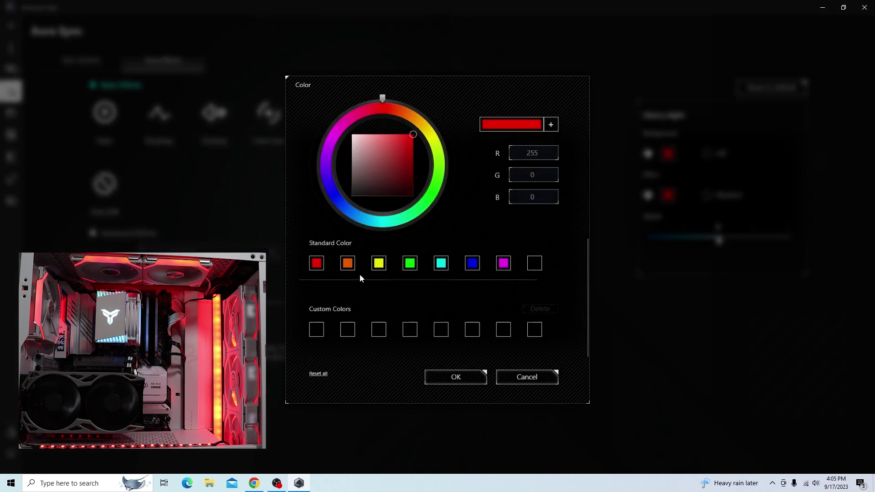
{"action": "left_click", "coordinate": [390, 230]}
{"action": "left_click", "coordinate": [347, 206]}
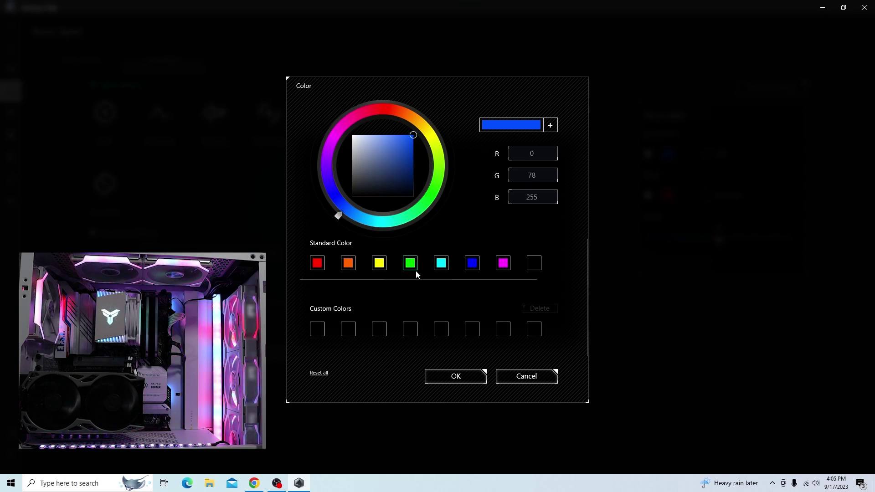
{"action": "left_click", "coordinate": [455, 376]}
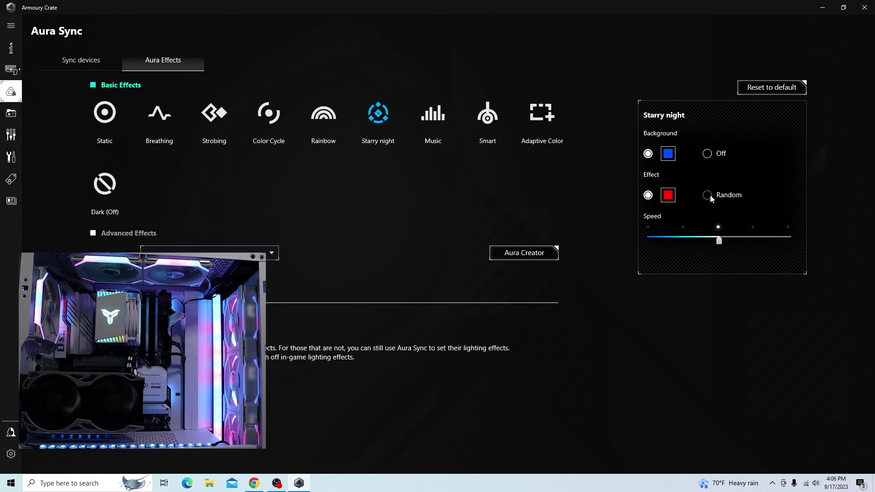
{"action": "left_click", "coordinate": [708, 195]}
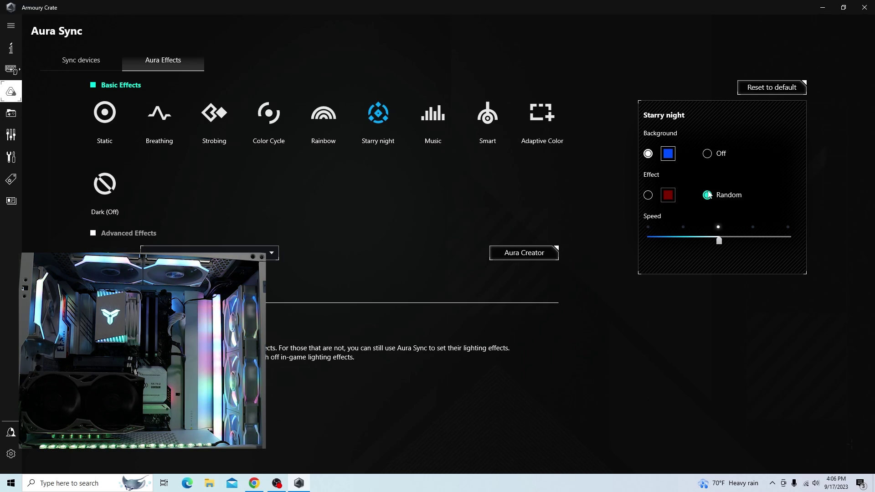
{"action": "left_click", "coordinate": [448, 121]}
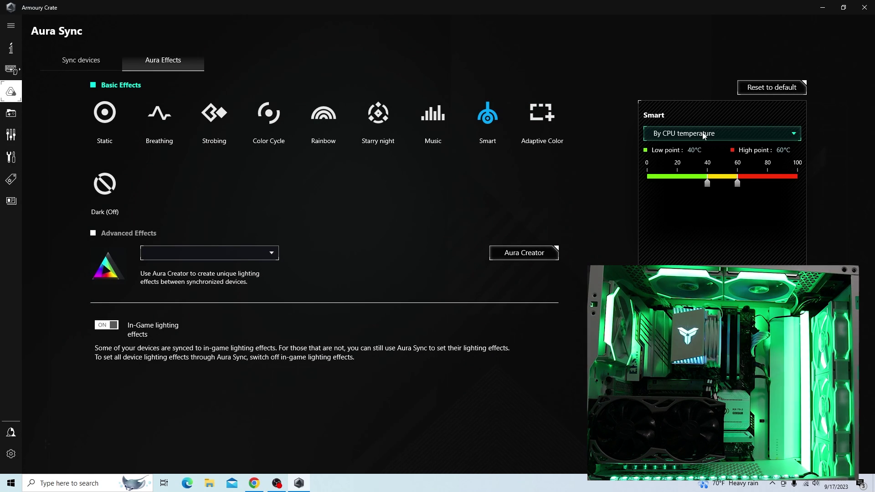
Set the Smart effect to By CPU usage, then select Adaptive Color.
{"action": "left_click", "coordinate": [703, 134]}
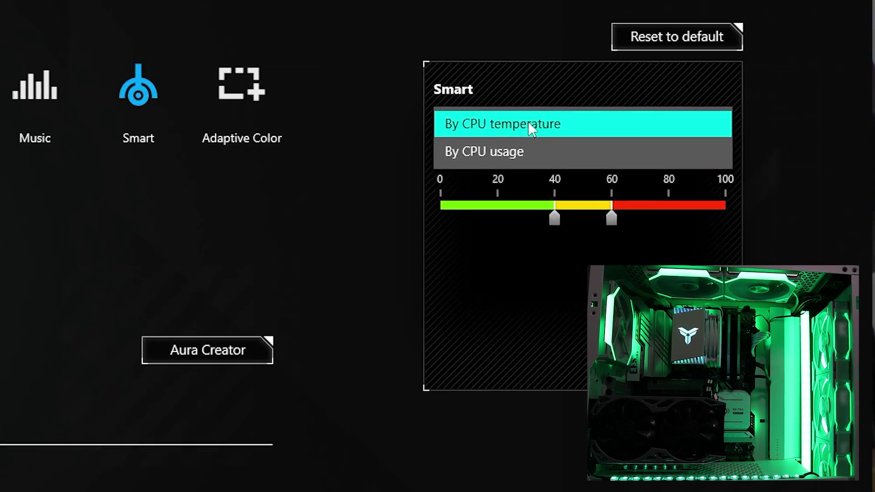
{"action": "left_click", "coordinate": [502, 158]}
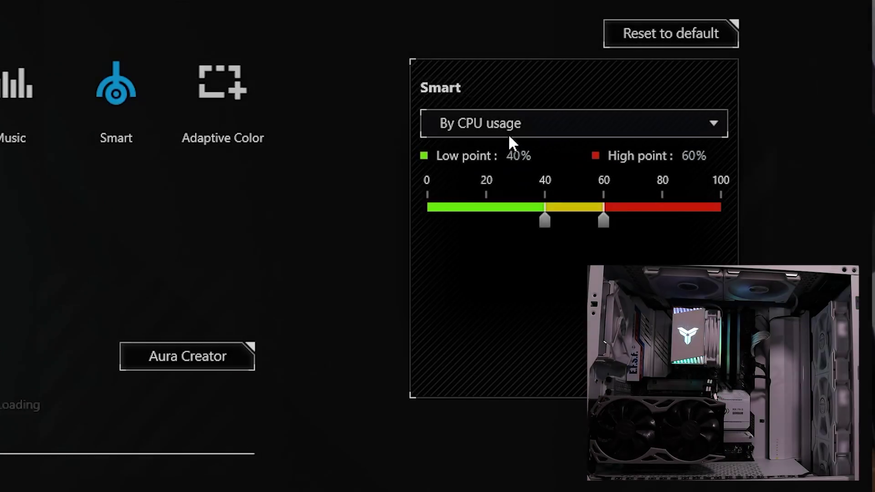
{"action": "left_click", "coordinate": [508, 132]}
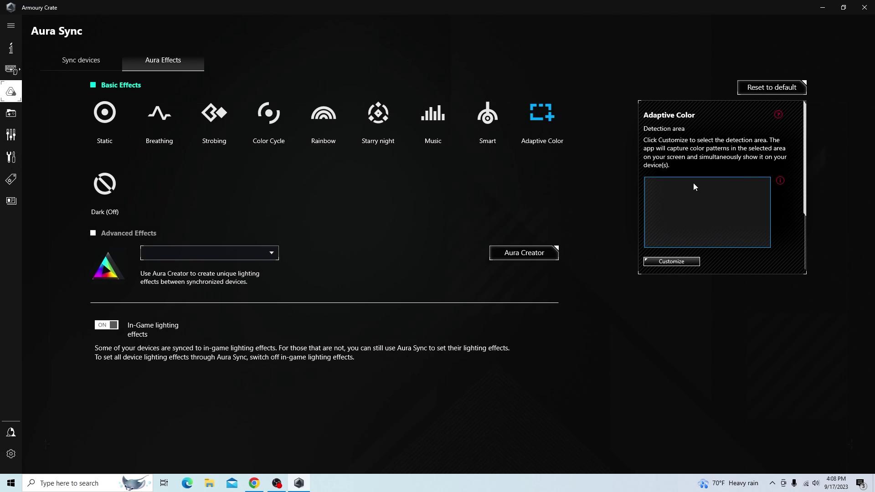
Draw the Adaptive Color detection area as a narrow lower-left strip and save it.
{"action": "left_click", "coordinate": [673, 264]}
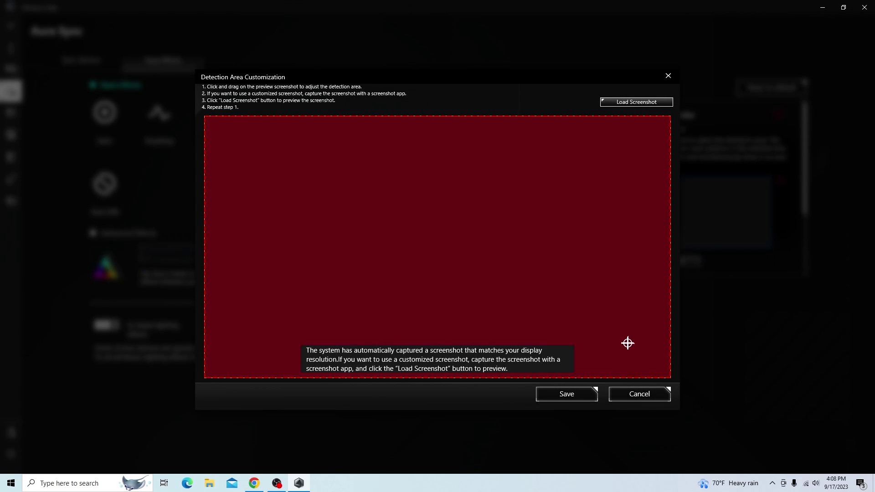
{"action": "left_click_drag", "start_coordinate": [628, 342], "coordinate": [395, 205]}
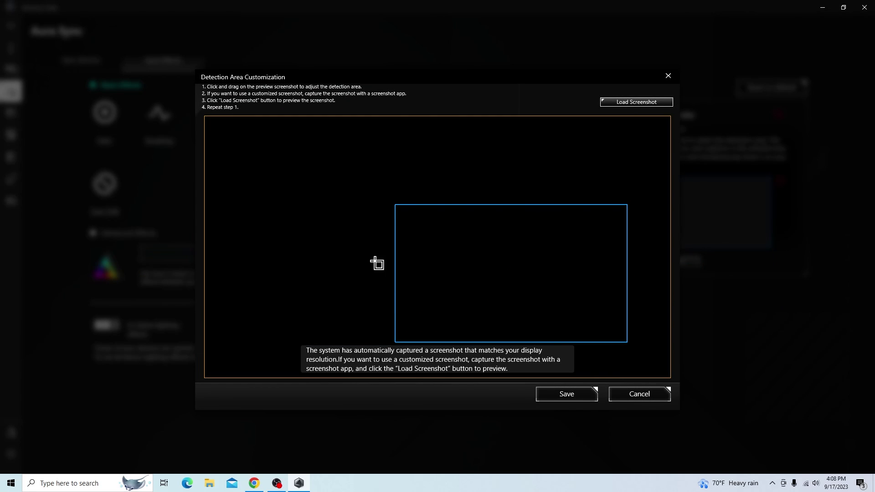
{"action": "left_click_drag", "start_coordinate": [287, 173], "coordinate": [342, 206]}
{"action": "left_click_drag", "start_coordinate": [604, 124], "coordinate": [603, 143]}
{"action": "left_click_drag", "start_coordinate": [521, 130], "coordinate": [726, 259]}
{"action": "left_click_drag", "start_coordinate": [260, 223], "coordinate": [147, 451]}
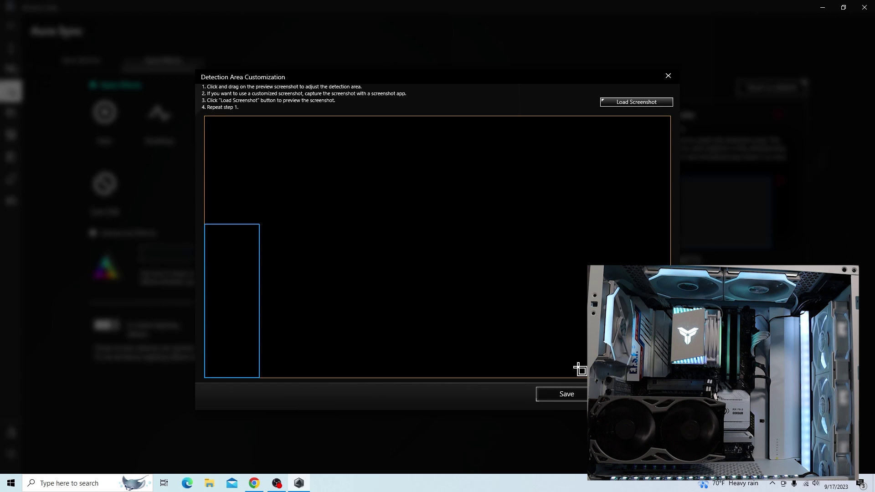
{"action": "left_click", "coordinate": [583, 398]}
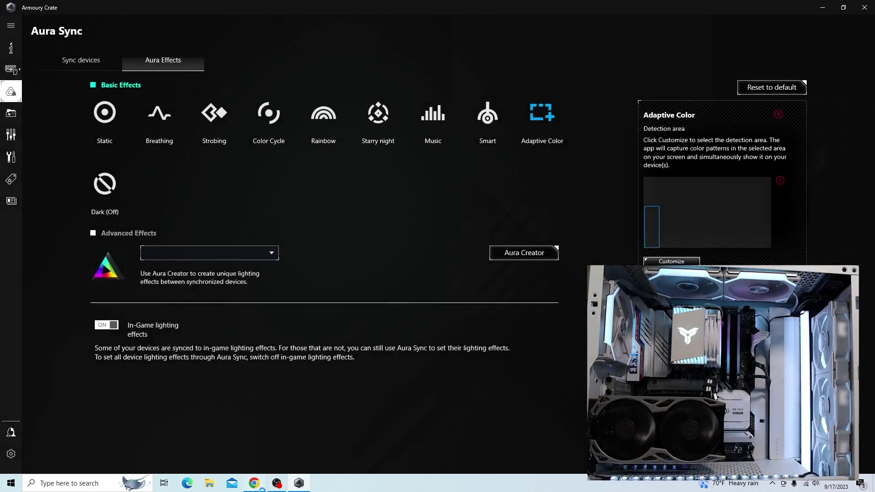
Move the browser window aside and apply the Dark (Off) Aura Sync effect.
{"action": "left_click", "coordinate": [282, 486]}
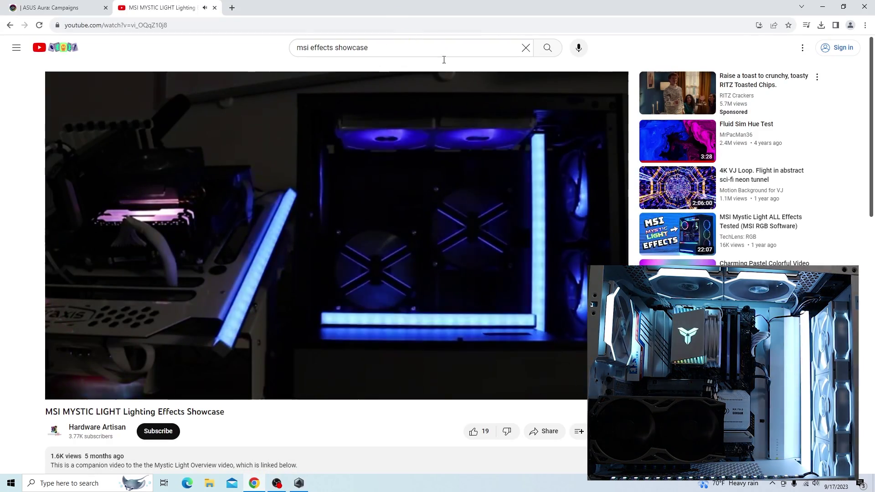
{"action": "left_click", "coordinate": [254, 484]}
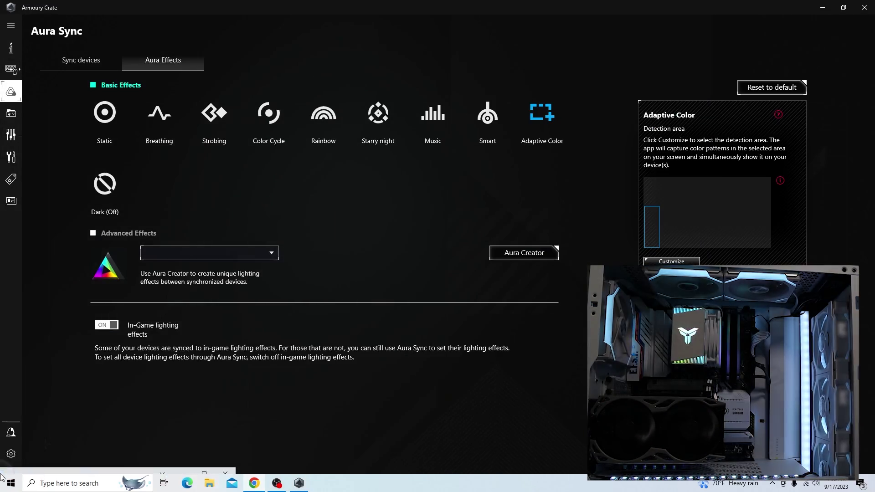
{"action": "left_click", "coordinate": [254, 484]}
{"action": "left_click_drag", "start_coordinate": [284, 112], "coordinate": [258, 165]}
{"action": "left_click", "coordinate": [254, 483]}
{"action": "left_click", "coordinate": [110, 194]}
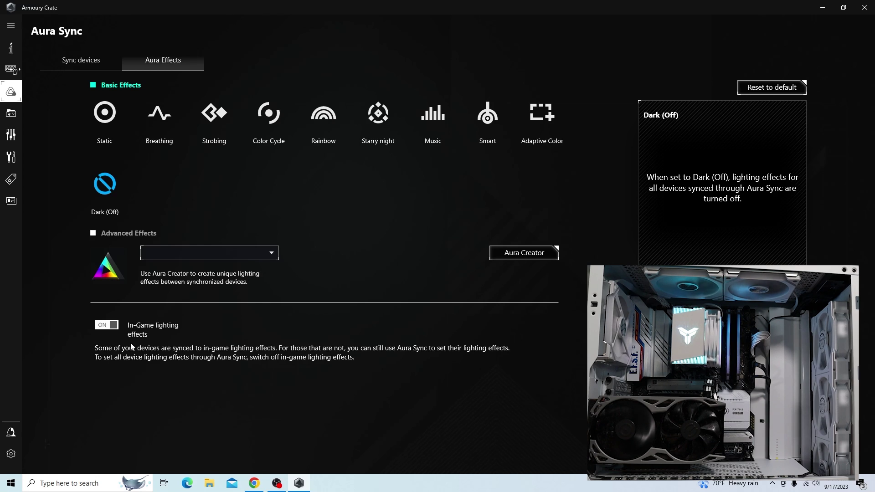
Go to Aura Sync's Aura Effects and launch Aura Creator.
{"action": "left_click", "coordinate": [109, 325]}
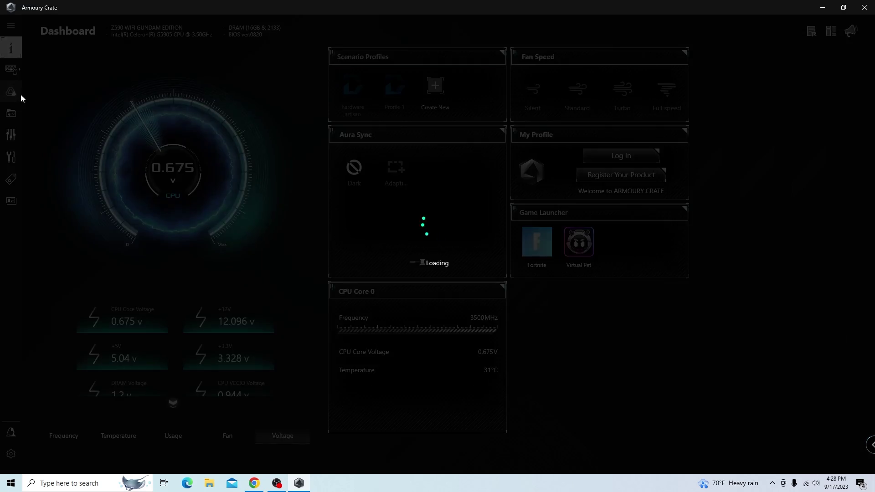
{"action": "left_click", "coordinate": [20, 96]}
{"action": "left_click", "coordinate": [173, 64]}
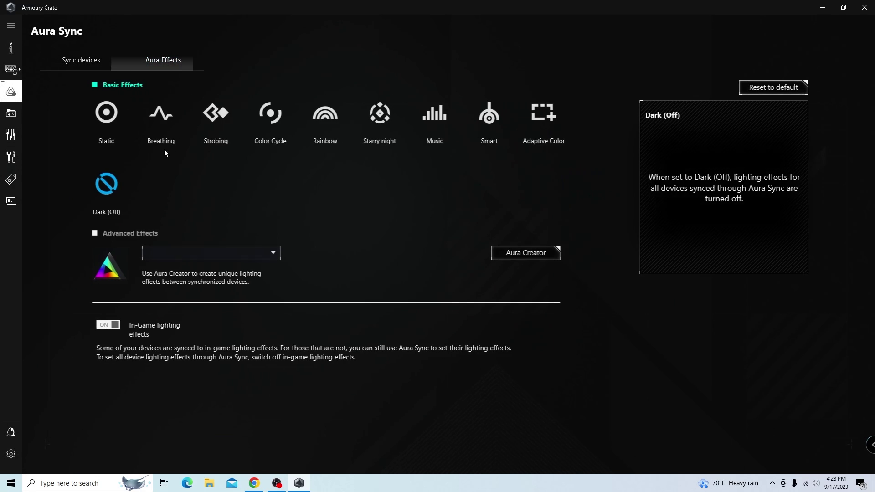
{"action": "left_click", "coordinate": [516, 257]}
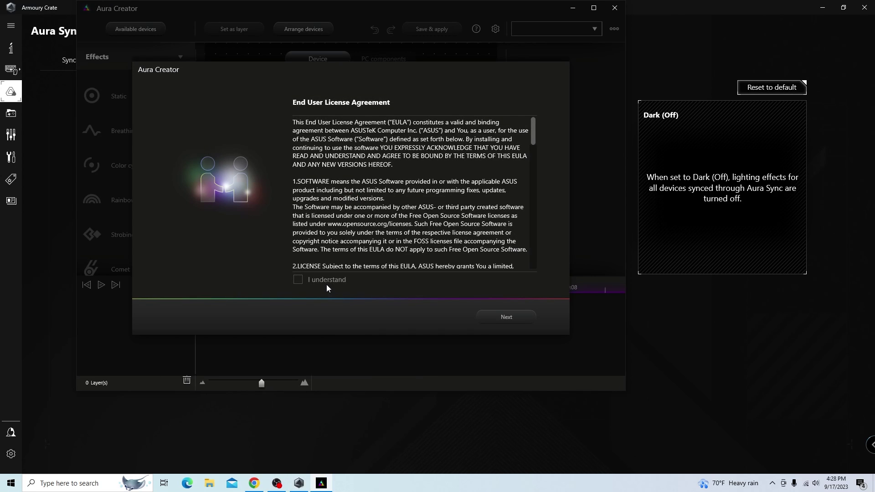
Accept the licence agreement and ASUS notice, then skip through the tutorial.
{"action": "left_click_drag", "start_coordinate": [536, 141], "coordinate": [536, 267]}
{"action": "left_click", "coordinate": [297, 280]}
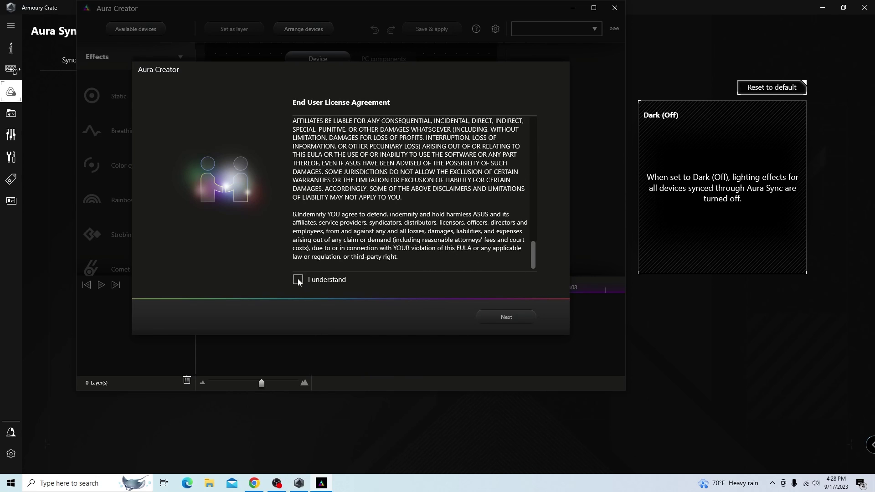
{"action": "left_click", "coordinate": [515, 319]}
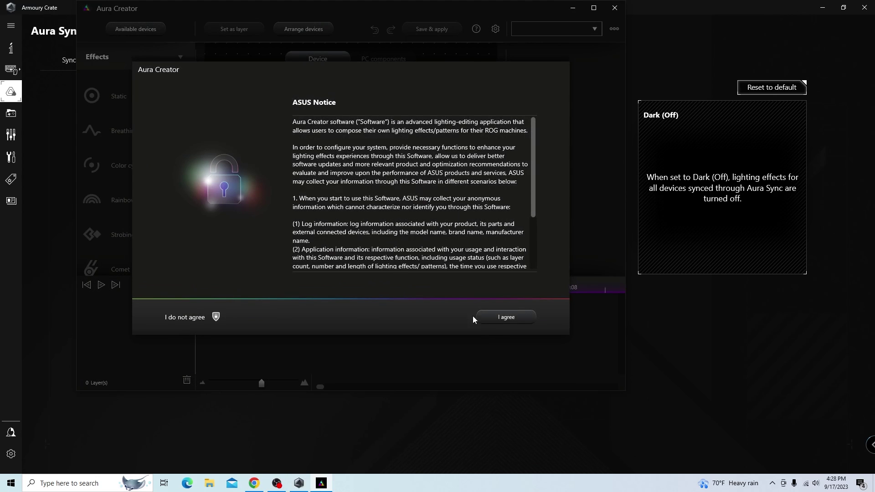
{"action": "left_click", "coordinate": [516, 319]}
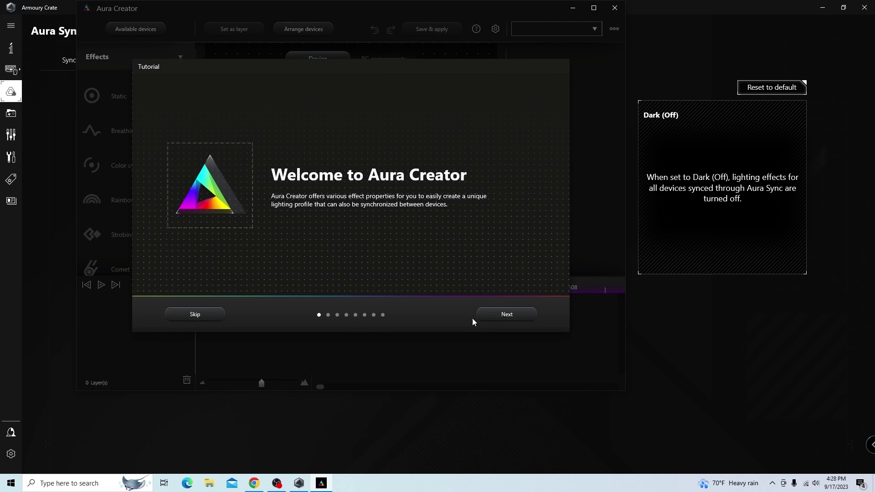
{"action": "left_click", "coordinate": [505, 314]}
{"action": "left_click", "coordinate": [209, 316]}
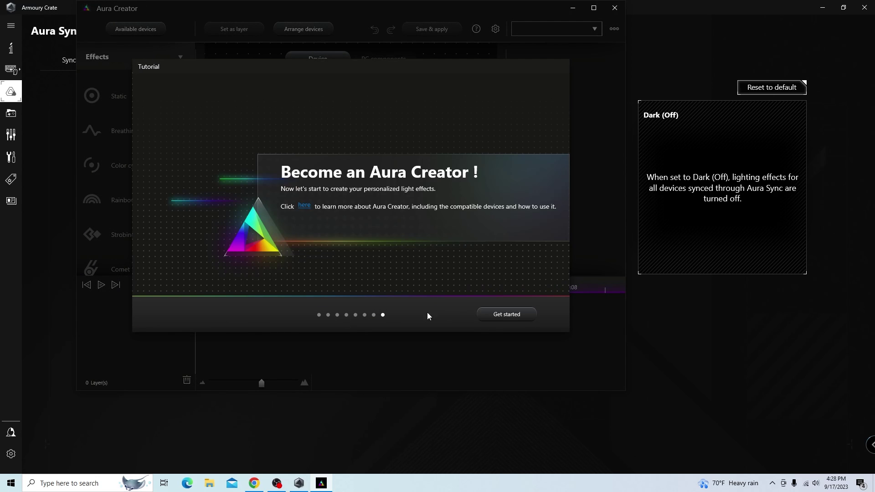
{"action": "left_click", "coordinate": [520, 315]}
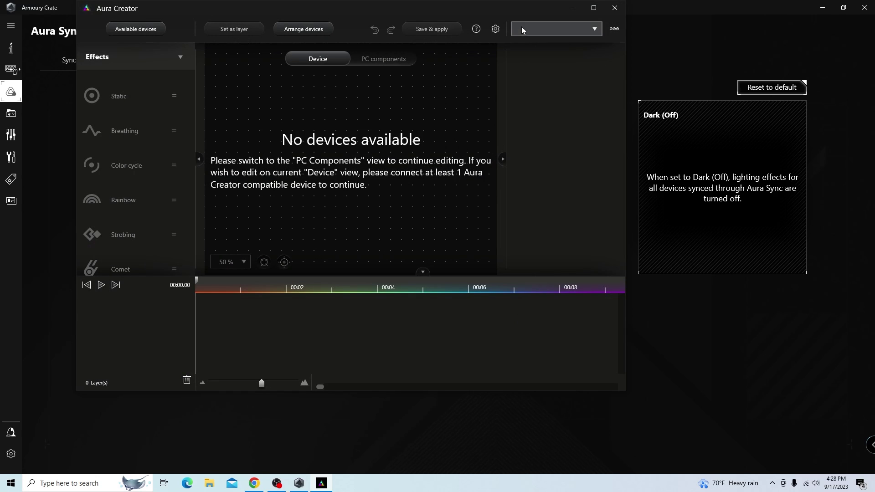
Maximize Aura Creator and show the PC components layout with motherboard and LED strips.
{"action": "double_click", "coordinate": [525, 12]}
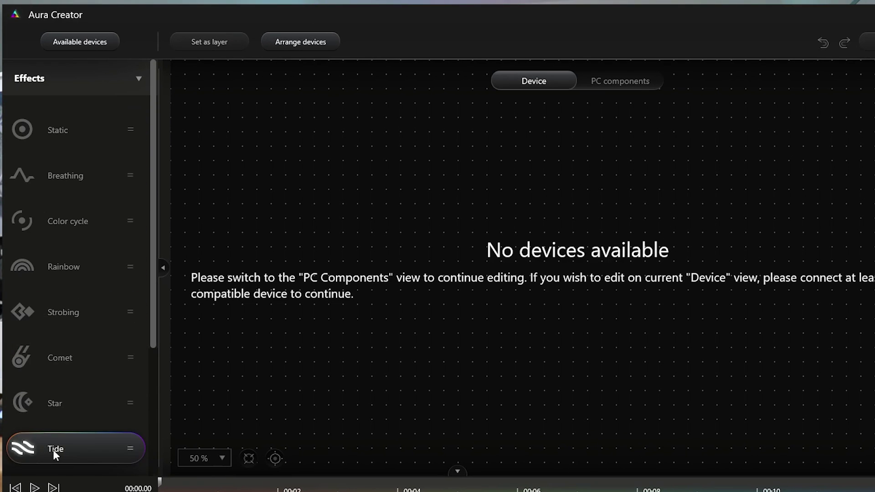
{"action": "scroll", "coordinate": [64, 438], "scroll_direction": "down", "scroll_amount": 3}
{"action": "scroll", "coordinate": [59, 336], "scroll_direction": "up", "scroll_amount": 3}
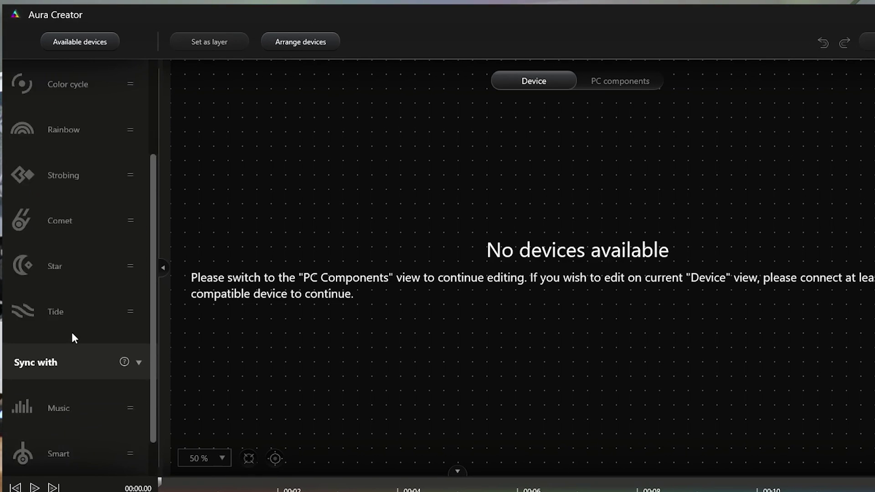
{"action": "scroll", "coordinate": [78, 355], "scroll_direction": "up", "scroll_amount": 1}
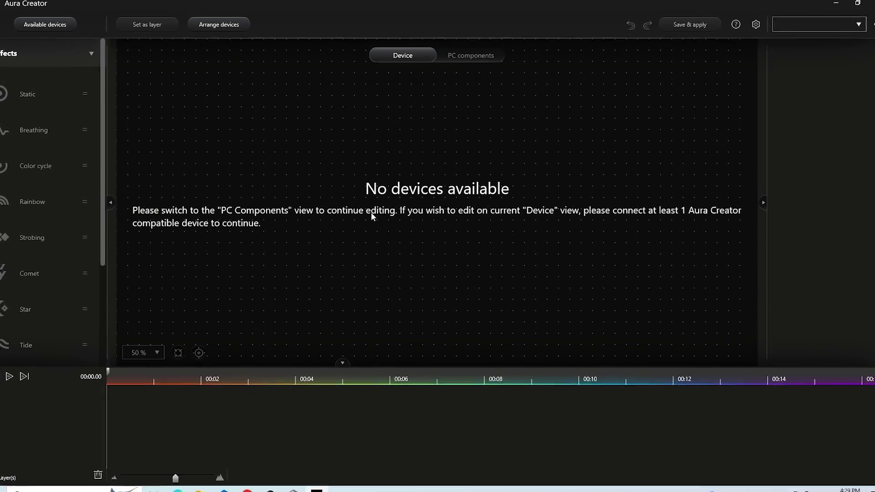
{"action": "left_click", "coordinate": [457, 56]}
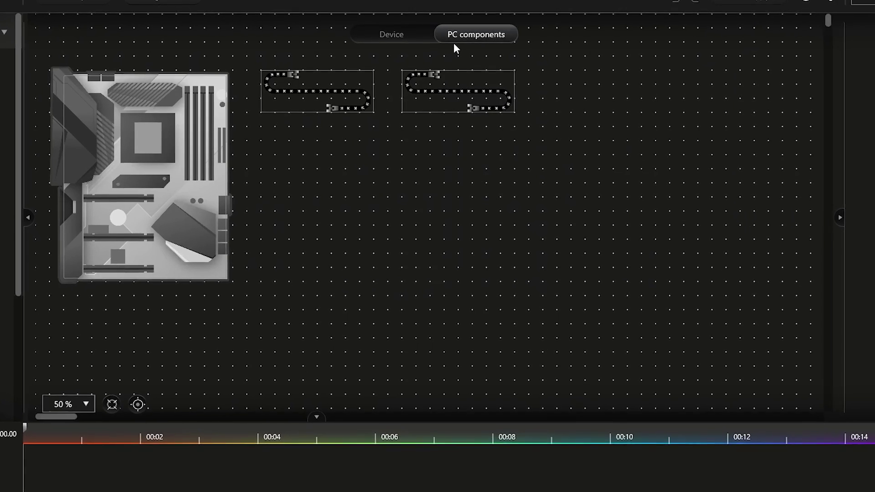
{"action": "left_click", "coordinate": [458, 77]}
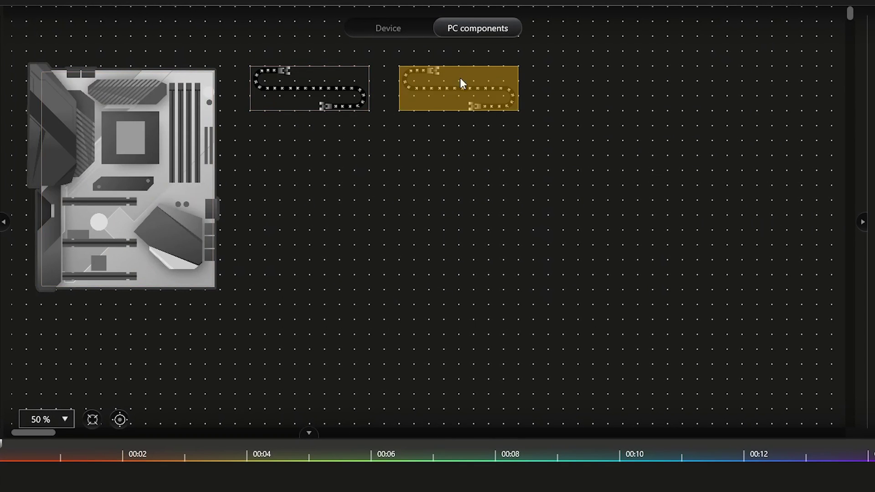
{"action": "left_click", "coordinate": [226, 164]}
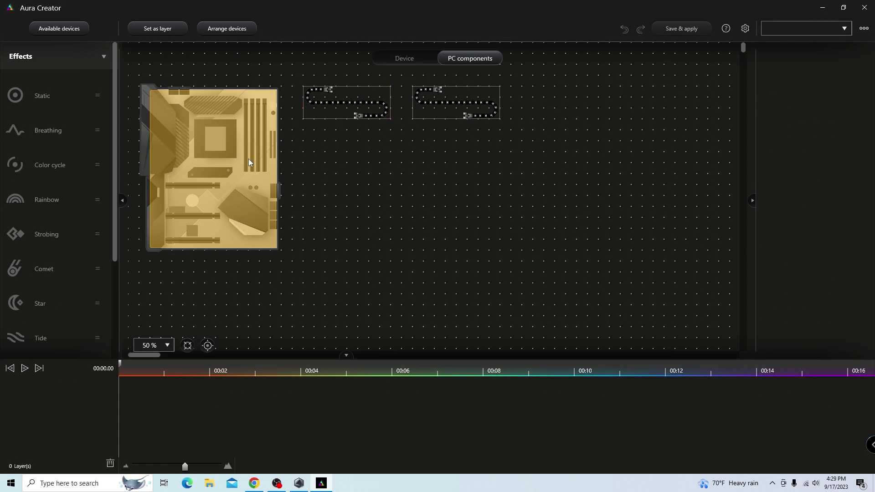
Make the motherboard and both LED strips Layers 1–3, then place a Static clip on Layer 3.
{"action": "left_click", "coordinate": [169, 31]}
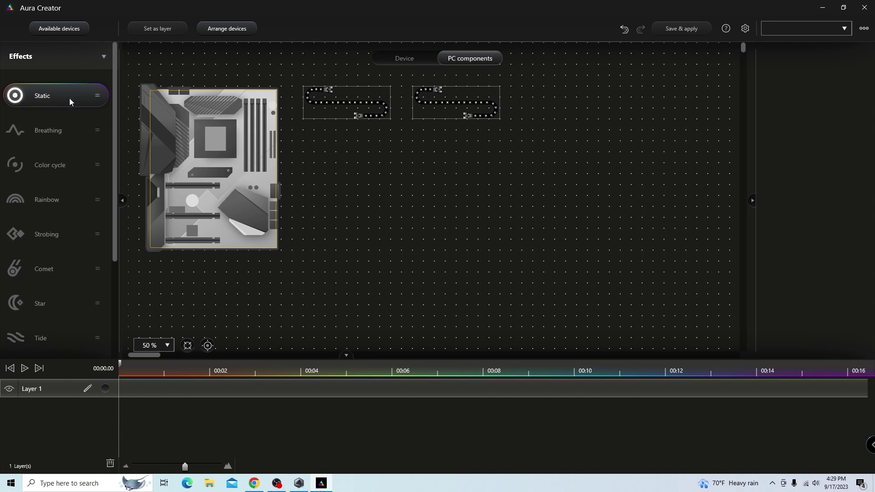
{"action": "left_click", "coordinate": [353, 108]}
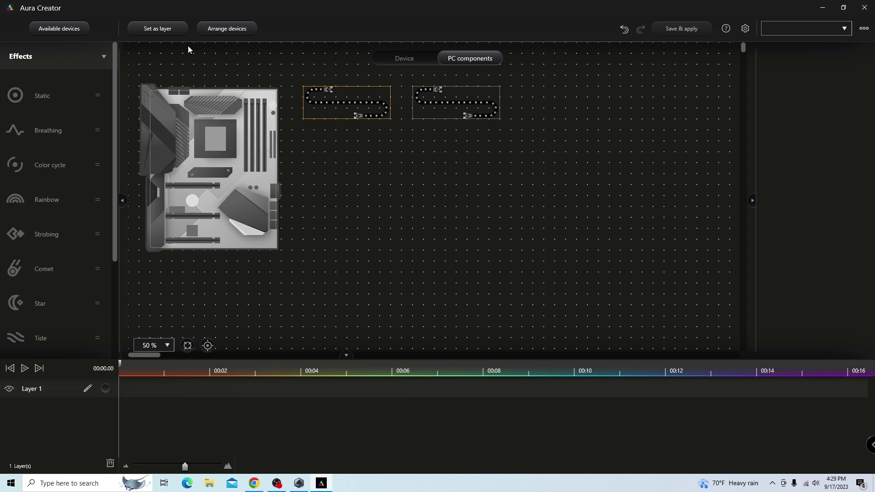
{"action": "left_click", "coordinate": [160, 28]}
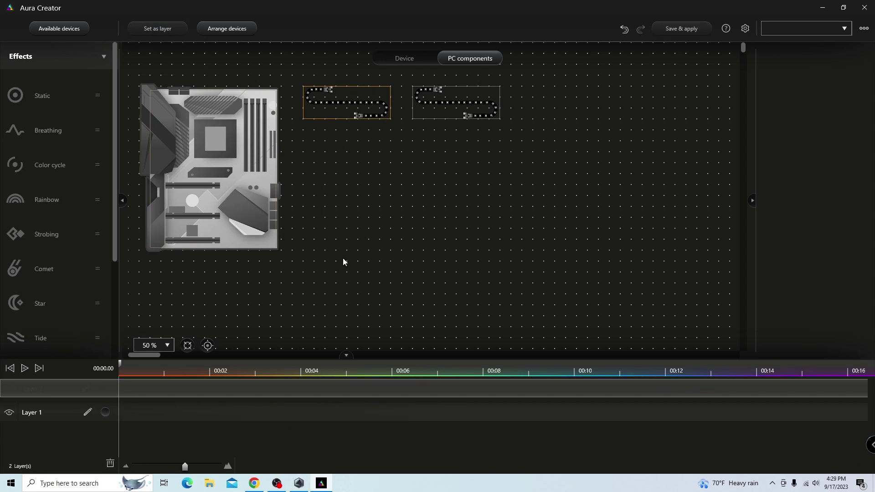
{"action": "left_click", "coordinate": [460, 115]}
{"action": "left_click", "coordinate": [159, 29]}
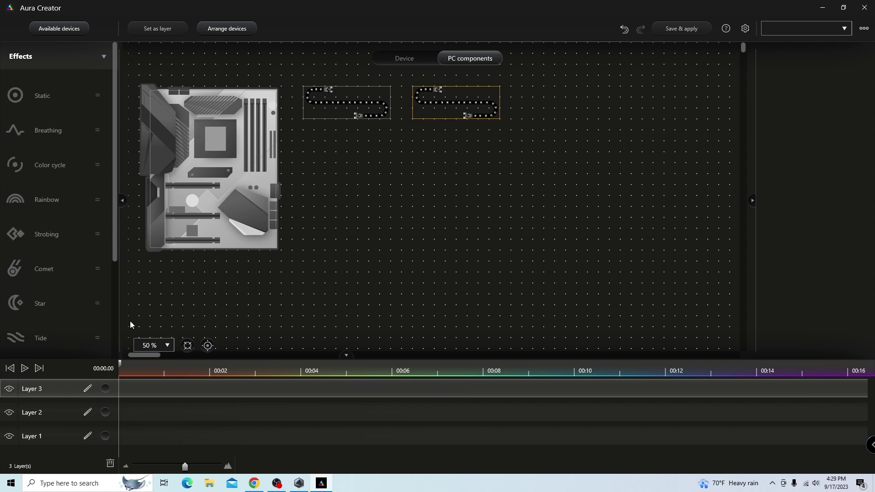
{"action": "left_click_drag", "start_coordinate": [42, 96], "coordinate": [170, 397]}
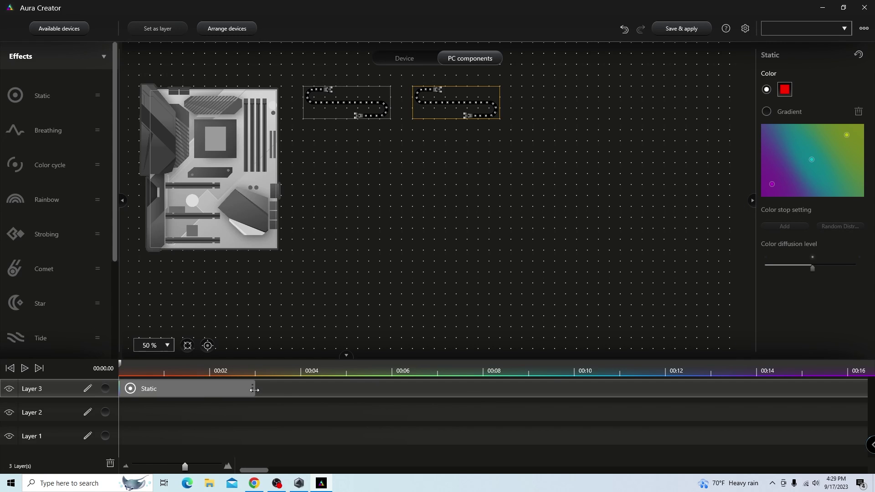
Shorten Layer 3's Static clip to about three seconds and change its colour from red to green.
{"action": "mouse_move", "coordinate": [254, 390]}
{"action": "left_mouse_down"}
{"action": "mouse_move", "coordinate": [166, 404]}
{"action": "mouse_move", "coordinate": [255, 390]}
{"action": "left_mouse_up"}
{"action": "left_click", "coordinate": [788, 90]}
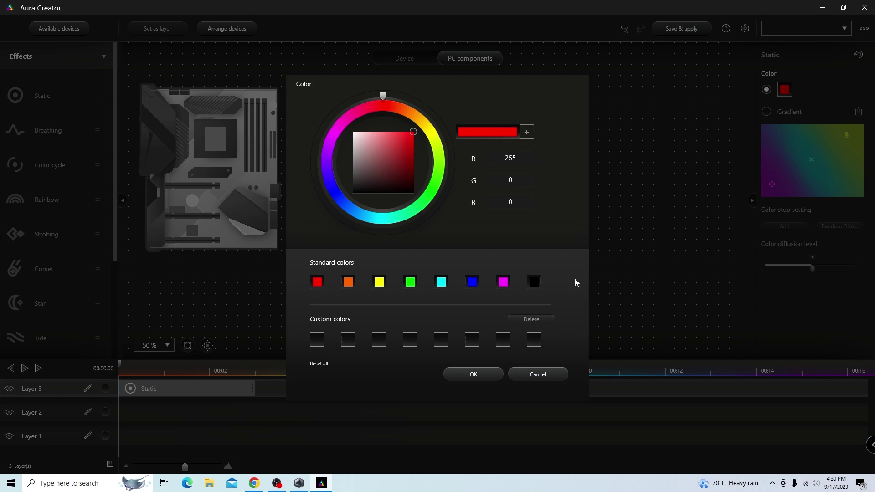
{"action": "left_click", "coordinate": [410, 282]}
{"action": "left_click", "coordinate": [478, 374]}
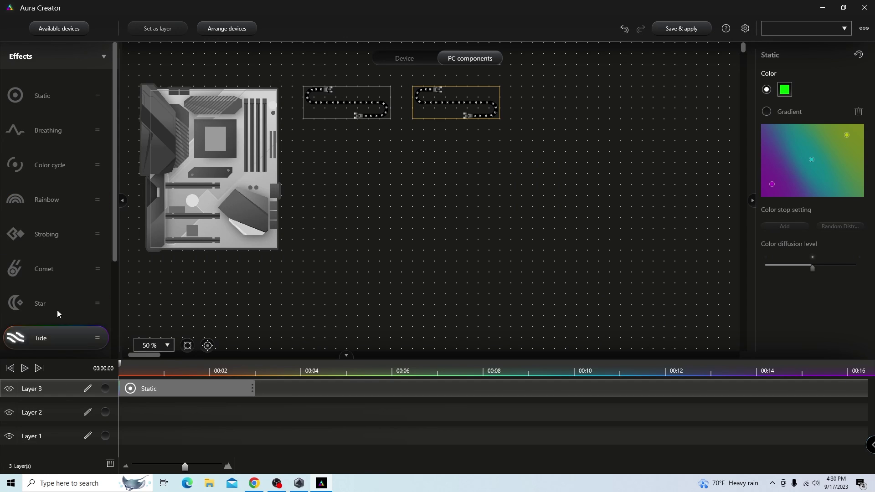
Add Strobing on Layer 2 and Color cycle on Layer 1 after Static, preview, then select the motherboard.
{"action": "left_click_drag", "start_coordinate": [68, 230], "coordinate": [223, 415]}
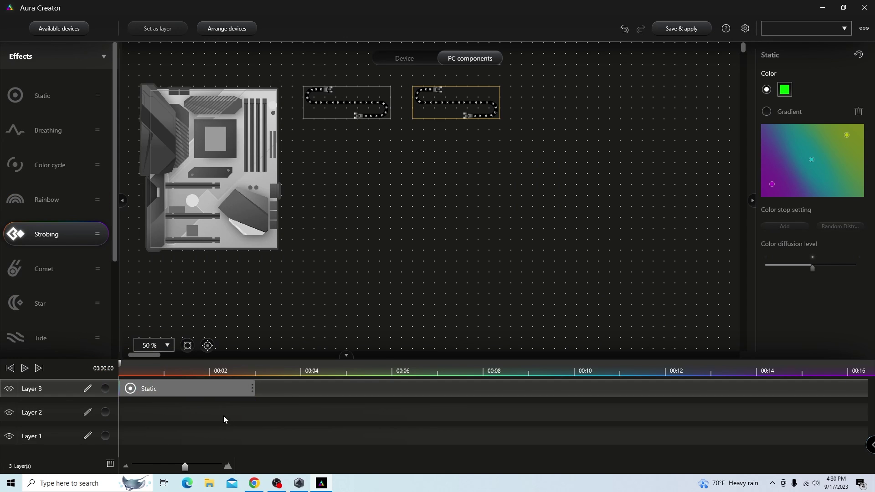
{"action": "left_click_drag", "start_coordinate": [82, 166], "coordinate": [327, 436]}
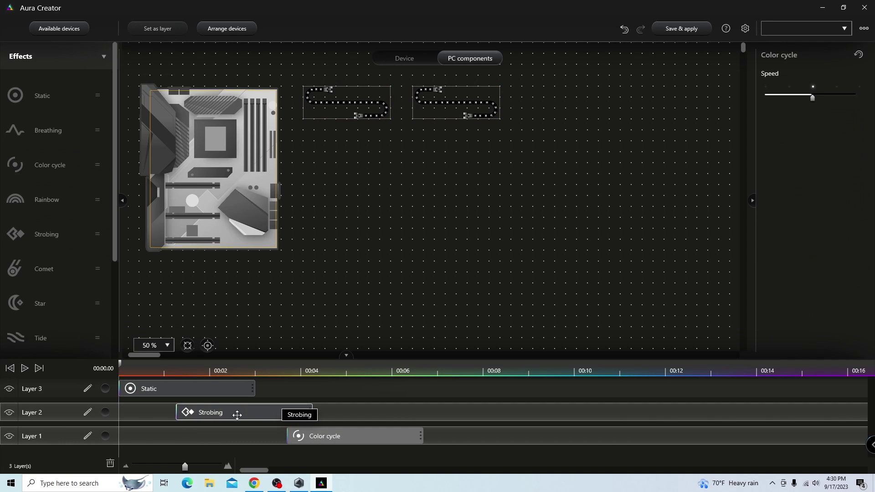
{"action": "left_click", "coordinate": [25, 369]}
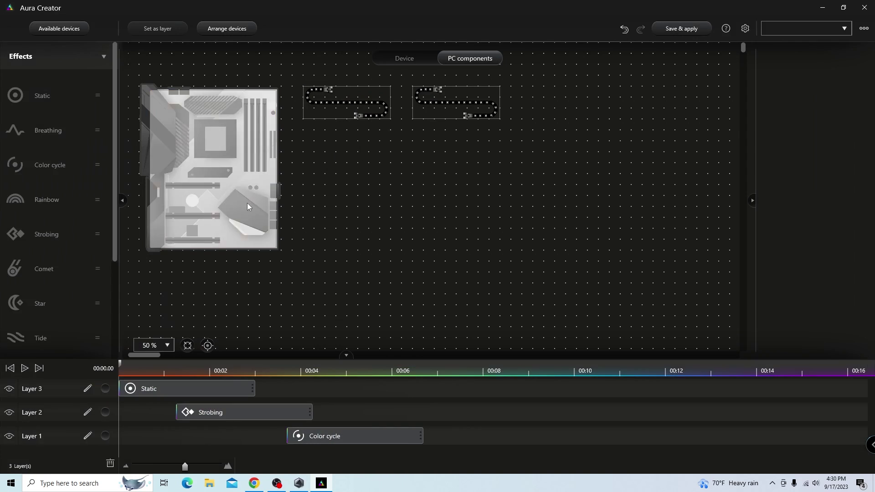
{"action": "left_click", "coordinate": [247, 203]}
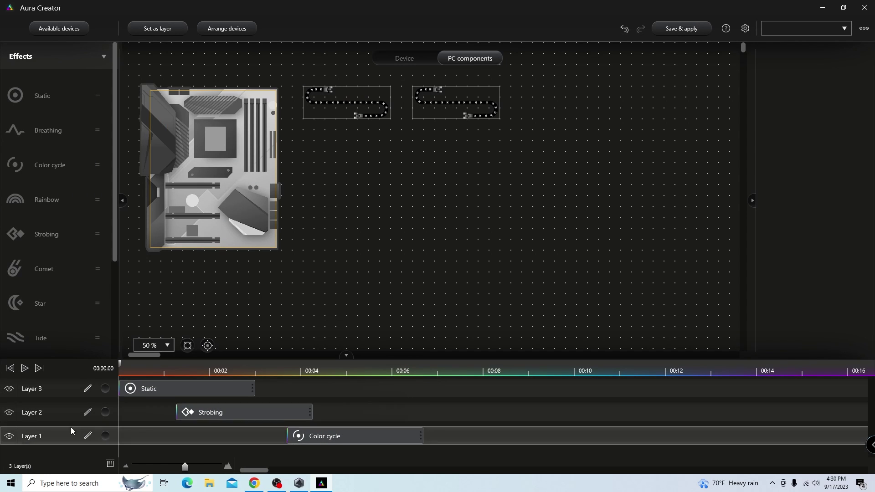
Rename Layer 3, which holds the green Static clip, to 'Motherboard'.
{"action": "left_click", "coordinate": [88, 389]}
{"action": "double_click", "coordinate": [42, 389]}
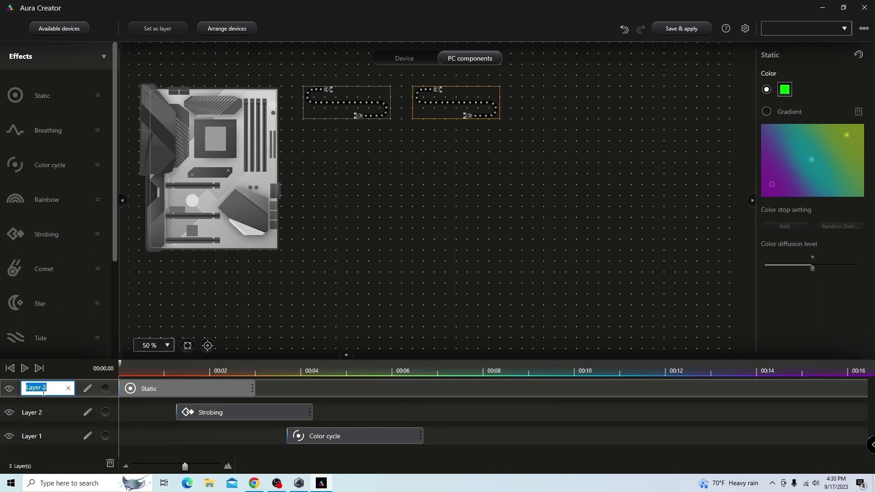
{"action": "type", "text": "Motherboard"}
{"action": "left_click", "coordinate": [20, 412]}
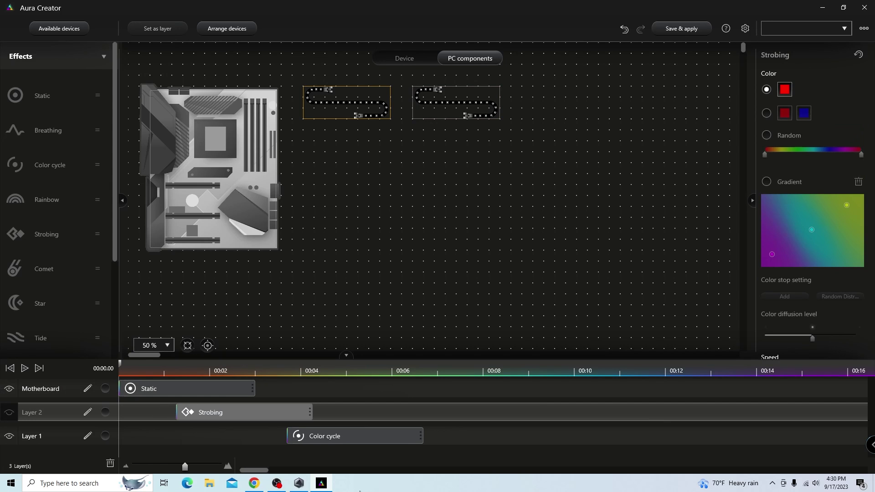
{"action": "scroll", "coordinate": [187, 466], "scroll_direction": "down", "scroll_amount": 5}
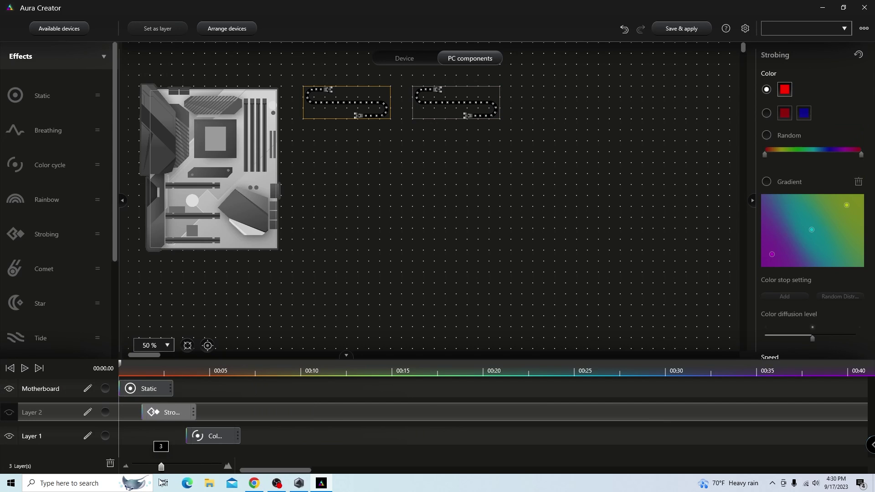
{"action": "scroll", "coordinate": [194, 465], "scroll_direction": "up", "scroll_amount": 4}
{"action": "scroll", "coordinate": [194, 465], "scroll_direction": "down", "scroll_amount": 4}
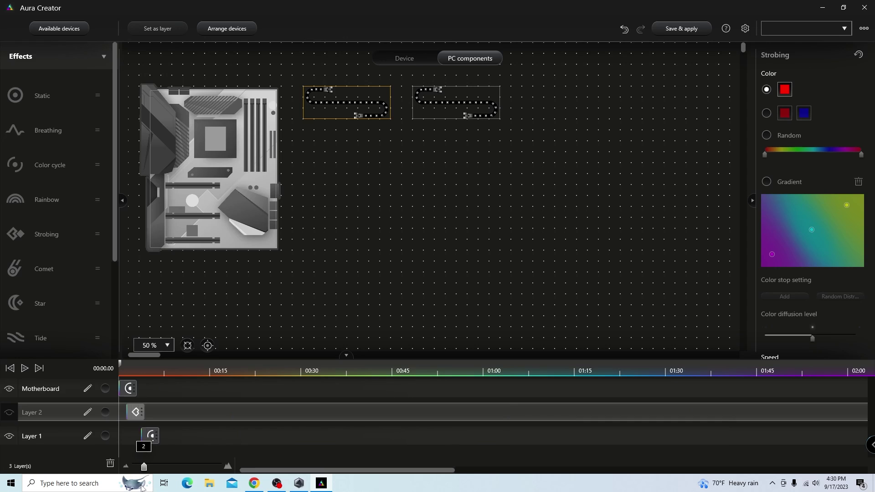
{"action": "scroll", "coordinate": [182, 465], "scroll_direction": "up", "scroll_amount": 1}
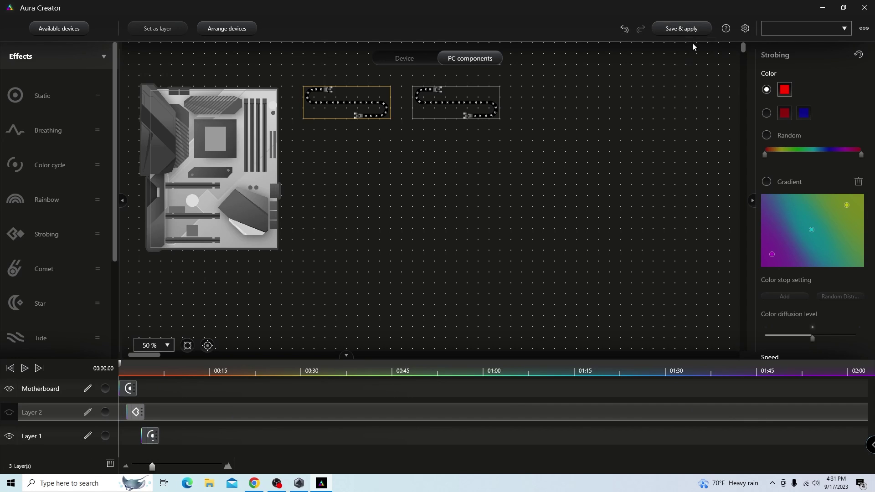
Save the lighting effect as 'Hardware artisan' and apply it to Aura Sync.
{"action": "left_click", "coordinate": [686, 28]}
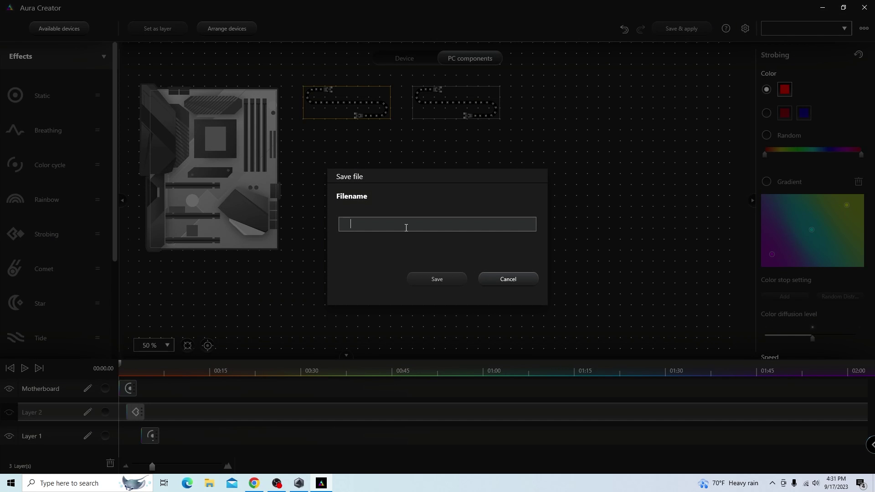
{"action": "type", "text": "Hardware artisan"}
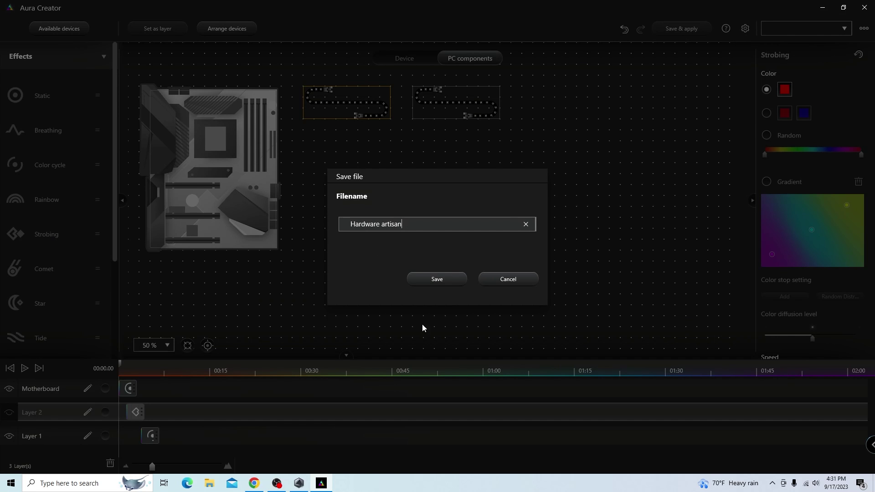
{"action": "left_click", "coordinate": [440, 279]}
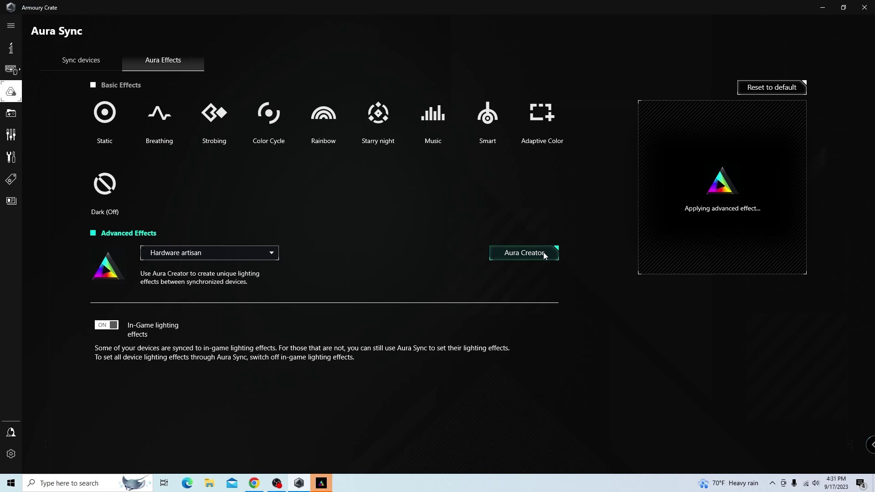
Switch the Advanced Effects choice from Hardware artisan to Motherboard comet.
{"action": "scroll", "coordinate": [235, 251], "scroll_direction": "down", "scroll_amount": 1}
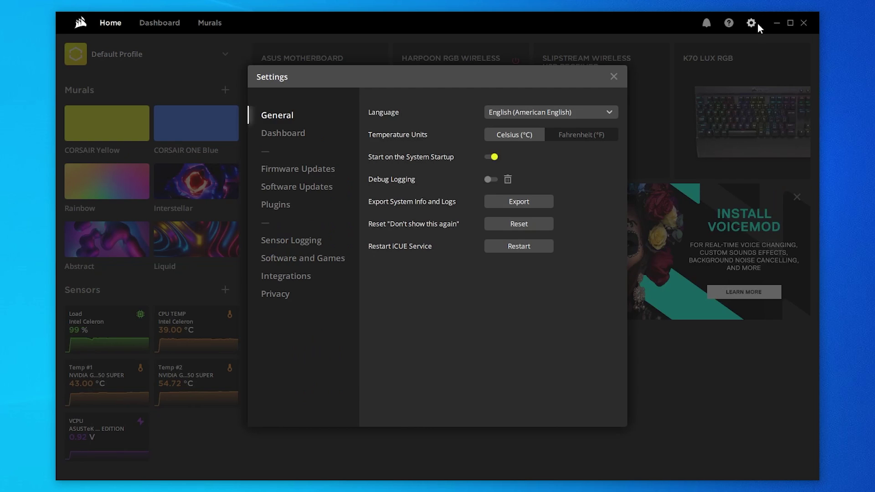
Check the Asus plugin in iCUE Settings, then open the ASUS Motherboard lighting effects page.
{"action": "left_click", "coordinate": [754, 23]}
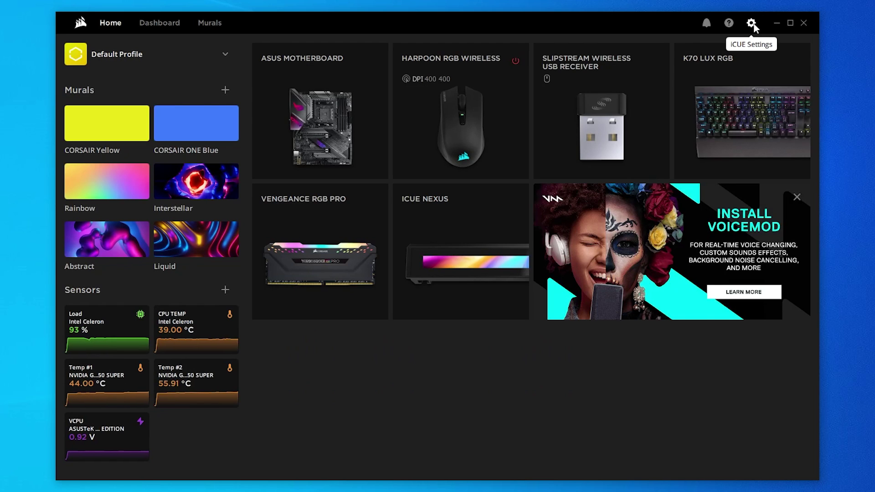
{"action": "left_click", "coordinate": [753, 23]}
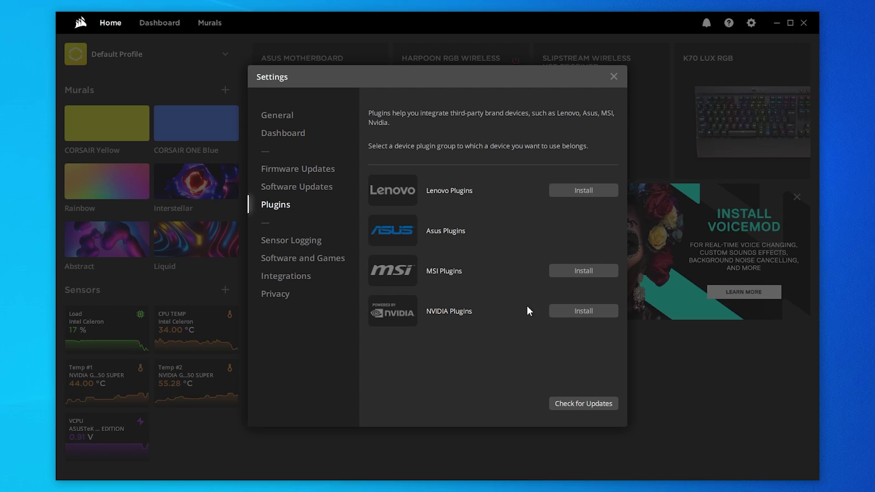
{"action": "left_click", "coordinate": [614, 76]}
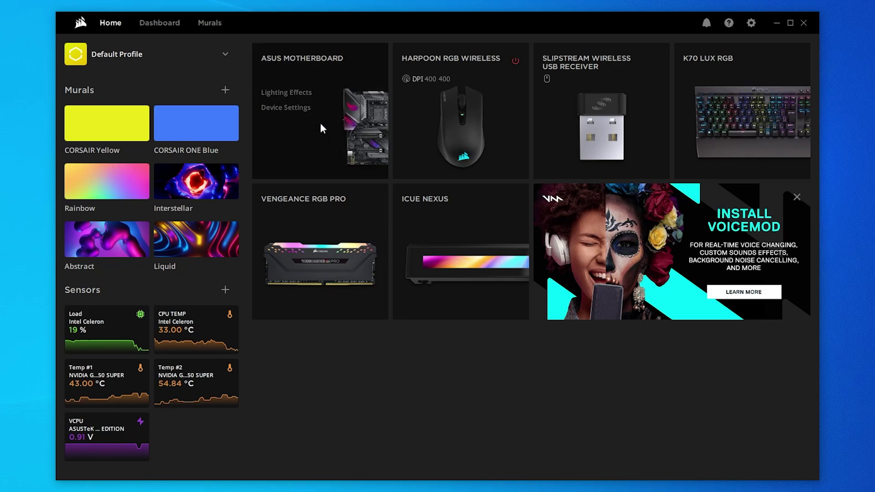
{"action": "left_click", "coordinate": [321, 124]}
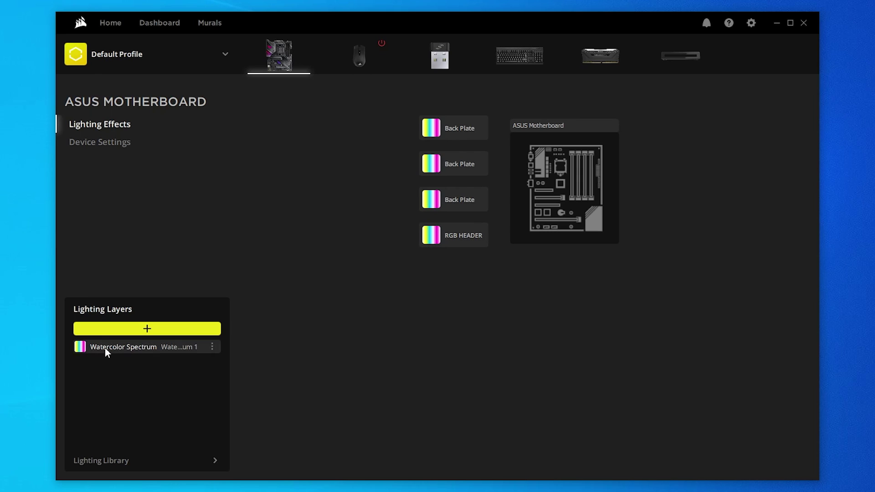
Delete the motherboard's Watercolor Spectrum layer and pick a Back Plate zone.
{"action": "left_click", "coordinate": [211, 347]}
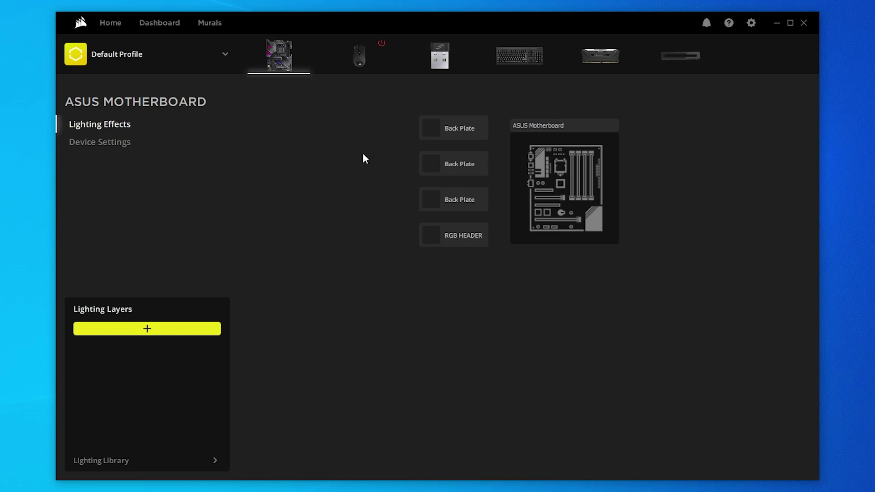
{"action": "left_click", "coordinate": [430, 125]}
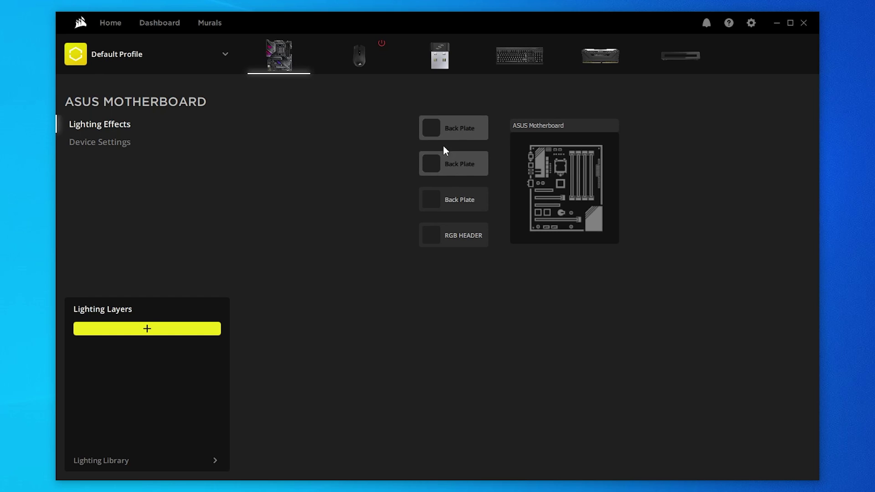
{"action": "left_click", "coordinate": [455, 167]}
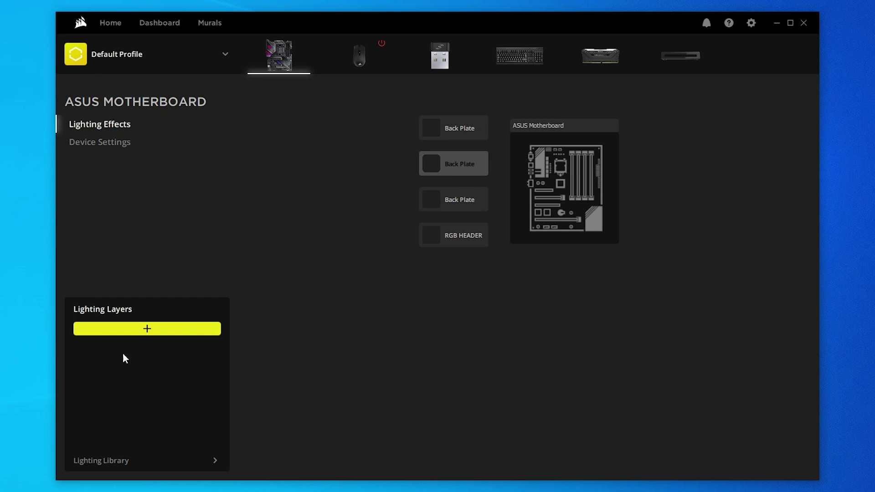
Add a new lighting layer covering all Back Plate and RGB HEADER zones with the Rain preset.
{"action": "left_click", "coordinate": [151, 329]}
{"action": "left_click", "coordinate": [264, 353]}
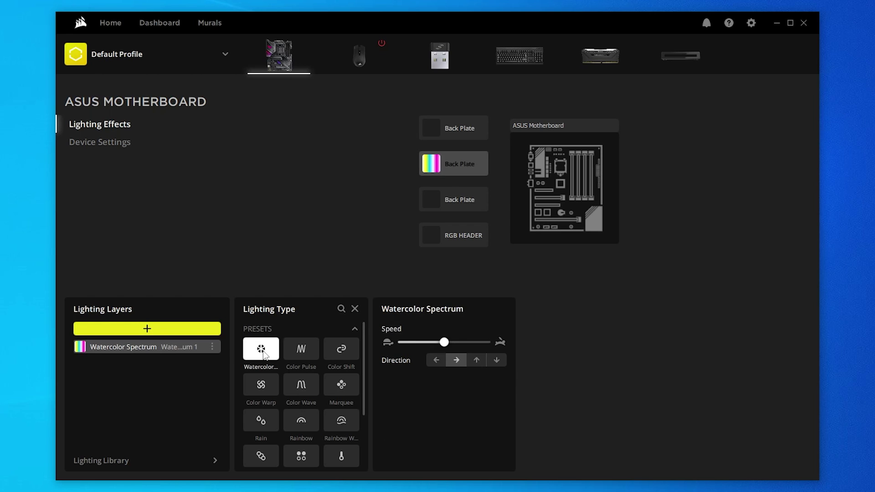
{"action": "left_click", "coordinate": [446, 199]}
{"action": "left_click", "coordinate": [444, 234]}
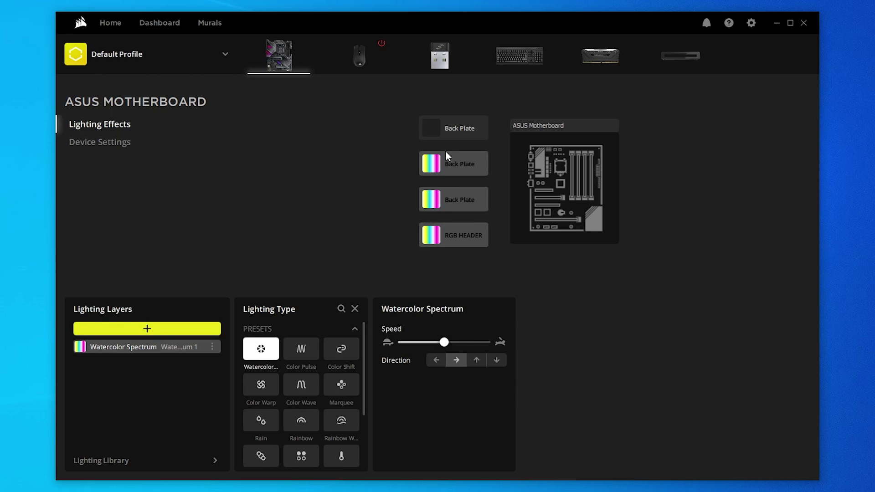
{"action": "left_click", "coordinate": [447, 130]}
{"action": "scroll", "coordinate": [292, 387], "scroll_direction": "down", "scroll_amount": 2}
{"action": "left_click", "coordinate": [271, 351]}
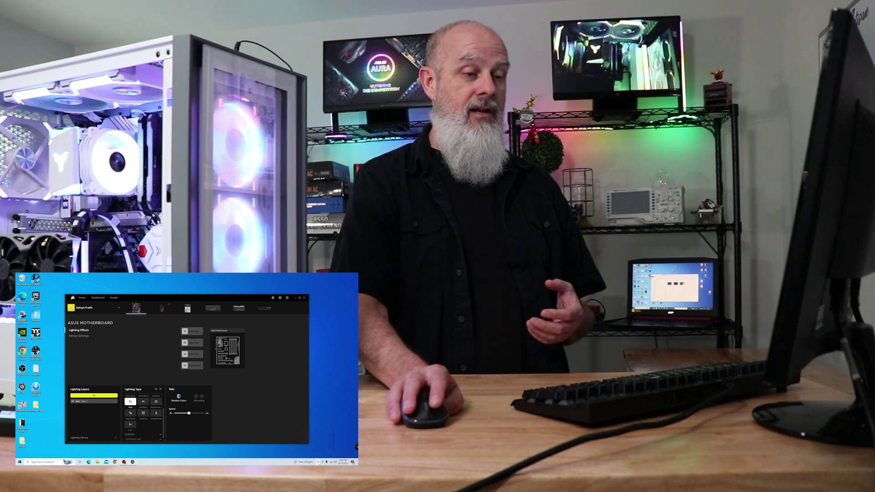
{"action": "left_click", "coordinate": [318, 461]}
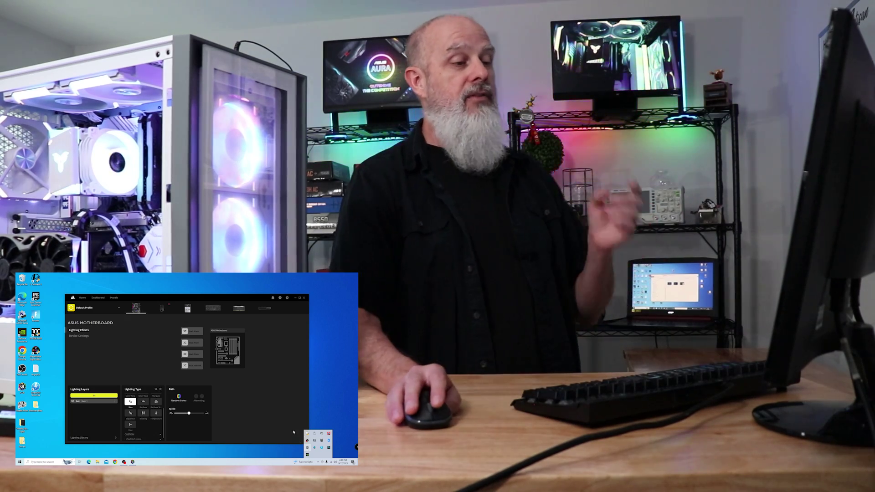
{"action": "left_click", "coordinate": [269, 413]}
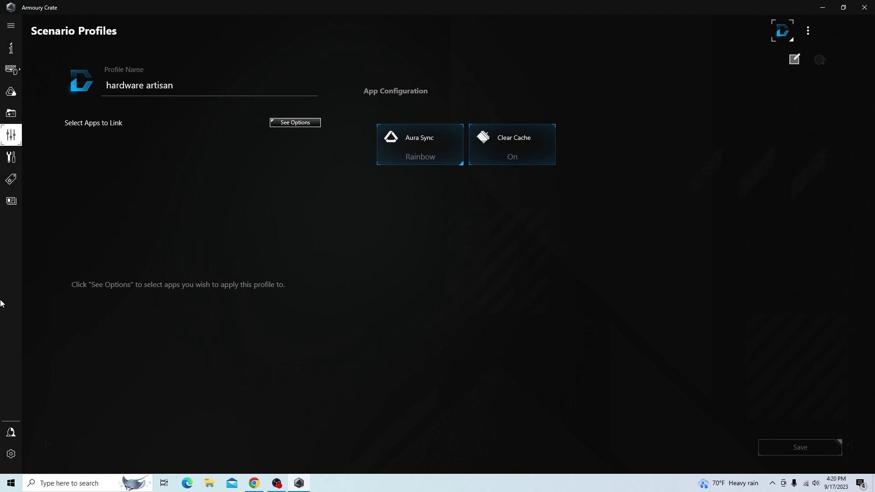
Go through Game Library and Scenario Profiles to the Tools utilities page.
{"action": "left_click", "coordinate": [11, 113]}
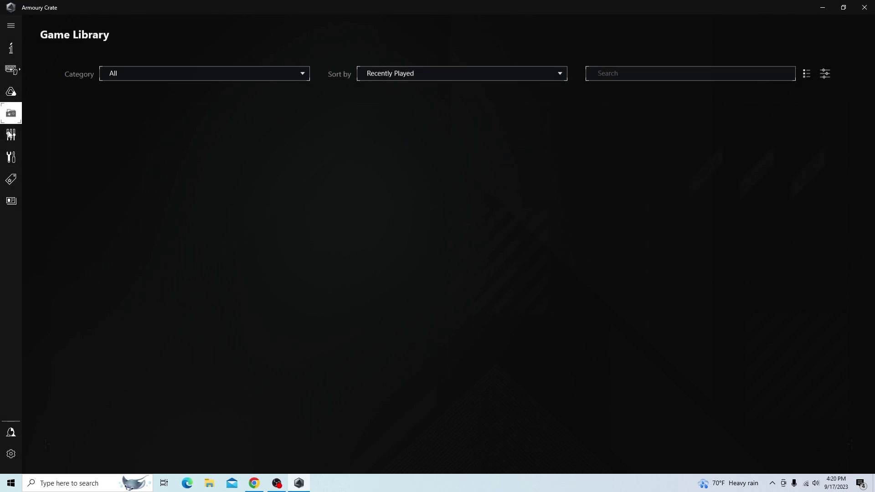
{"action": "left_click", "coordinate": [11, 135]}
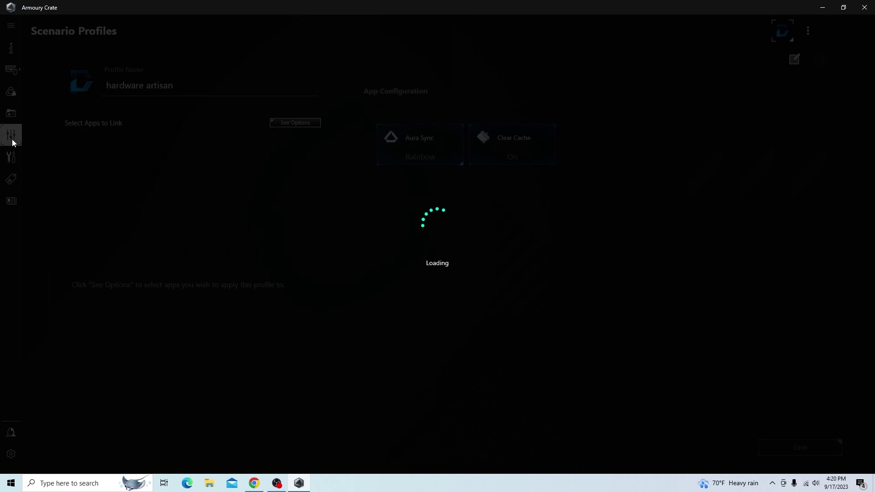
{"action": "left_click", "coordinate": [10, 157]}
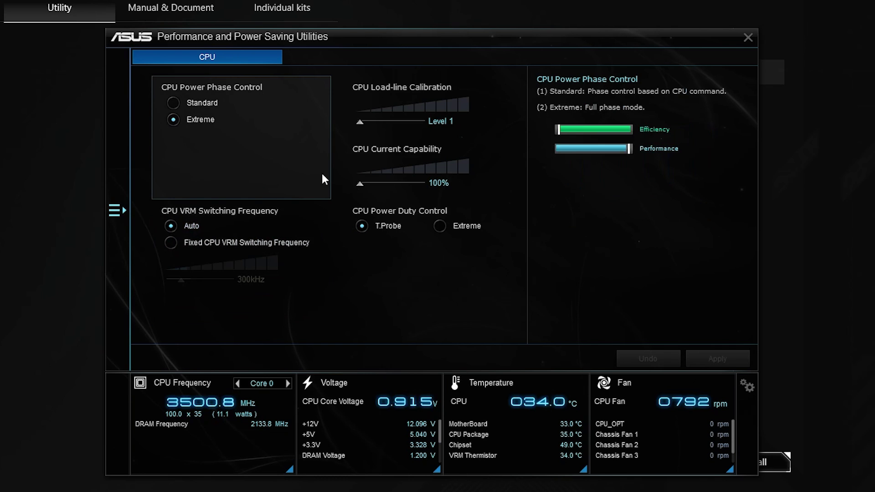
Switch AI Suite to Fan Xpert 4 and rotate the fan curves to centre Chassis Fan 1.
{"action": "left_click", "coordinate": [115, 212]}
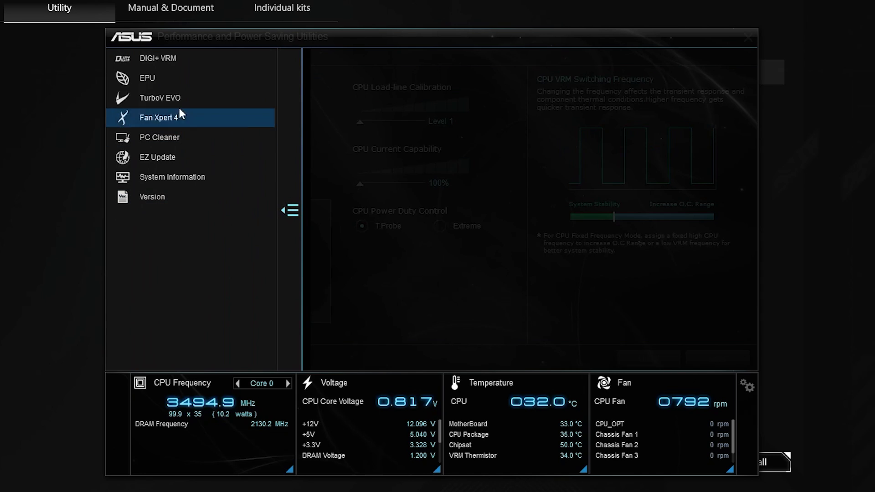
{"action": "left_click", "coordinate": [153, 119]}
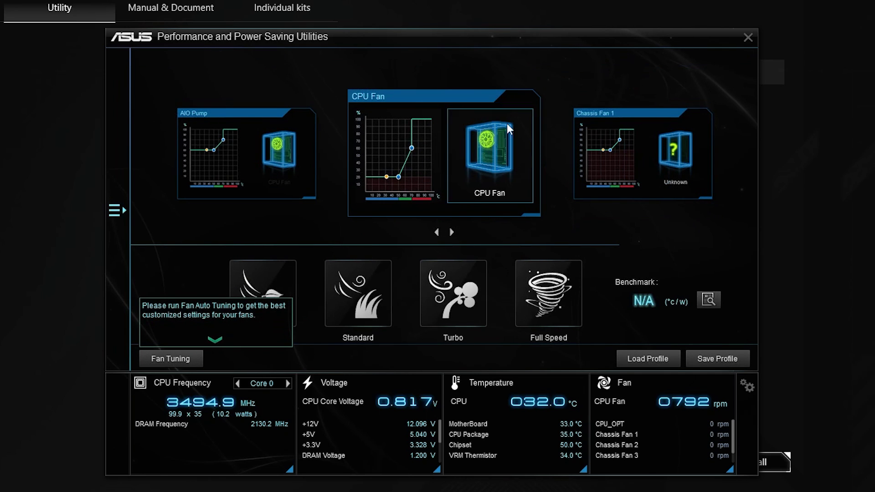
{"action": "left_click", "coordinate": [316, 193]}
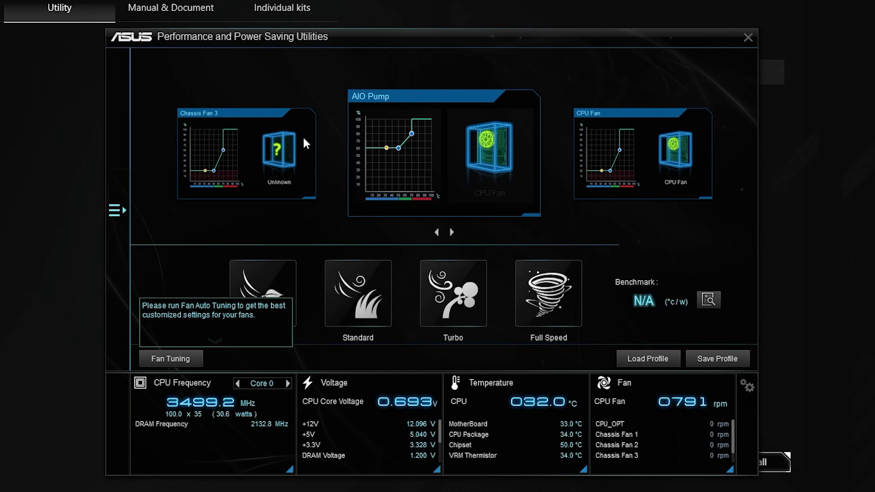
{"action": "left_click", "coordinate": [271, 168]}
{"action": "left_click", "coordinate": [258, 160]}
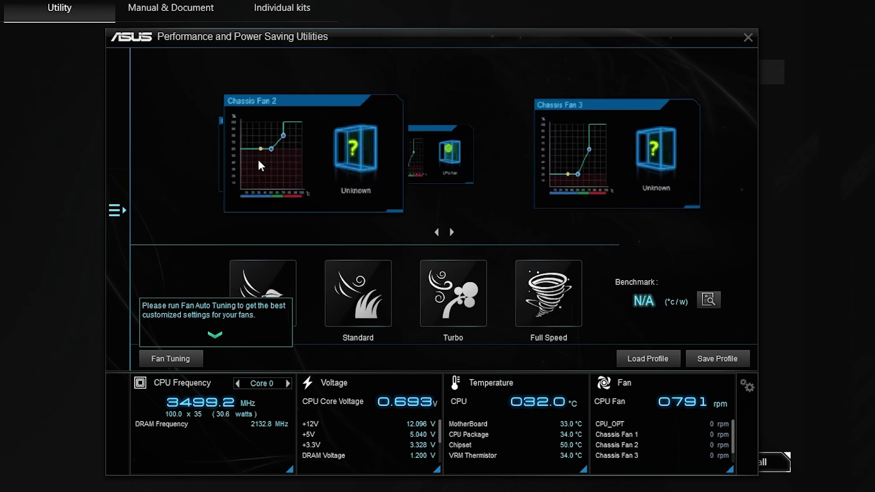
{"action": "left_click", "coordinate": [255, 160]}
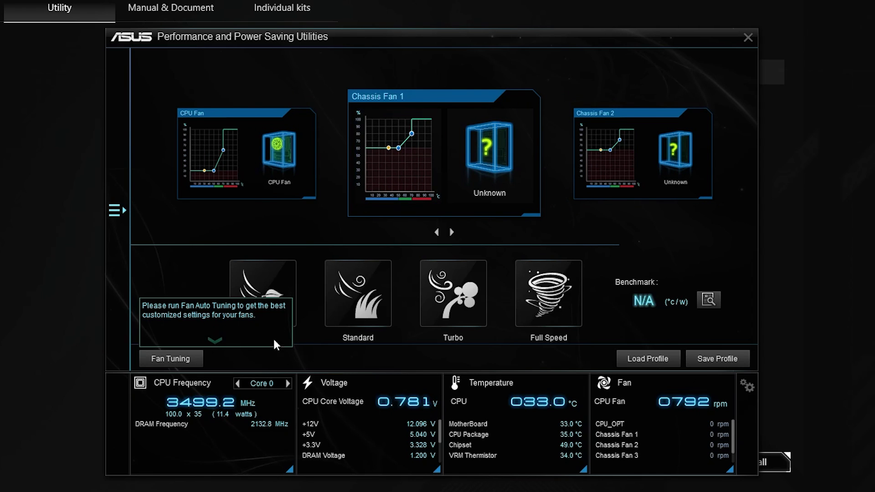
Run automatic fan tuning, then open Chassis Fan 3's detailed fan curve.
{"action": "left_click", "coordinate": [391, 273]}
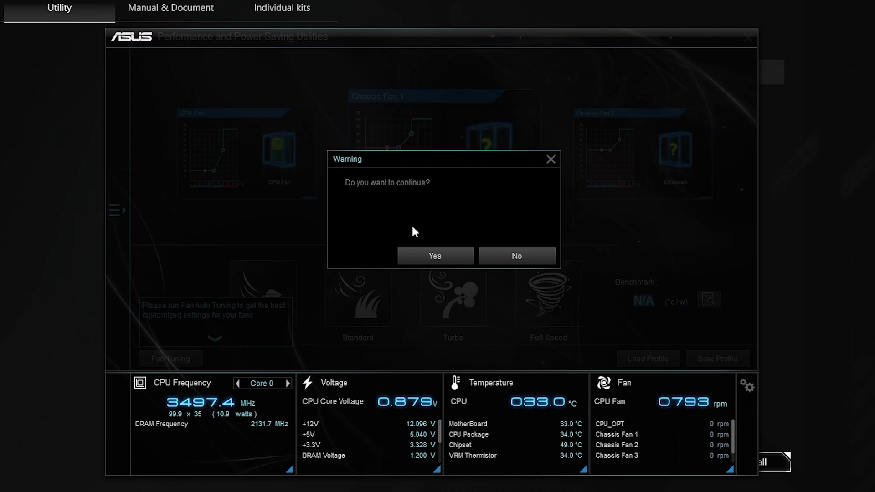
{"action": "left_click", "coordinate": [443, 260]}
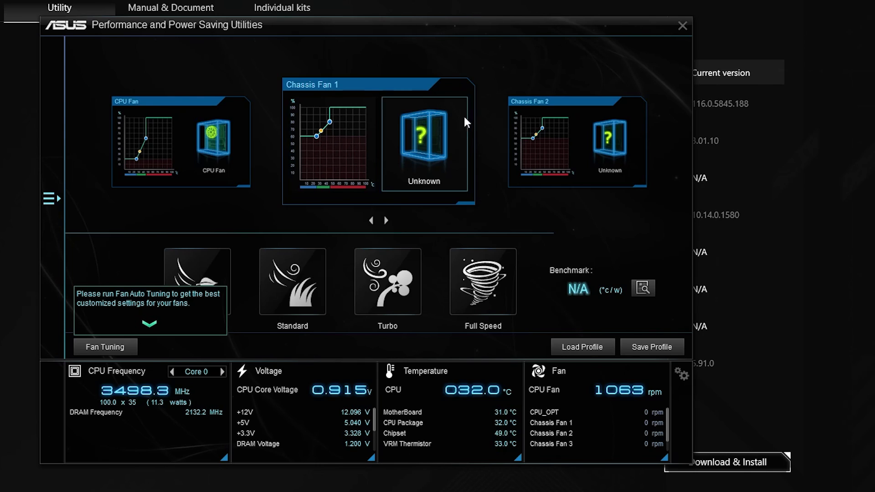
{"action": "left_click", "coordinate": [386, 221]}
{"action": "left_click", "coordinate": [386, 221]}
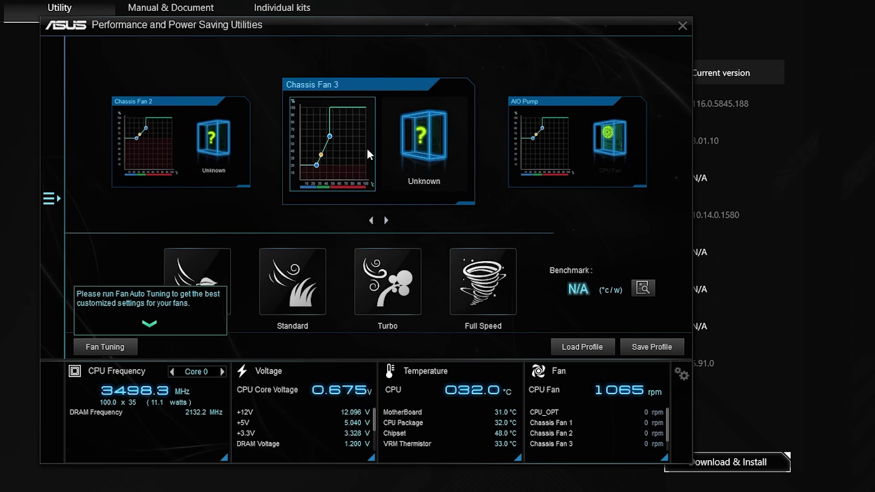
{"action": "left_click", "coordinate": [338, 165]}
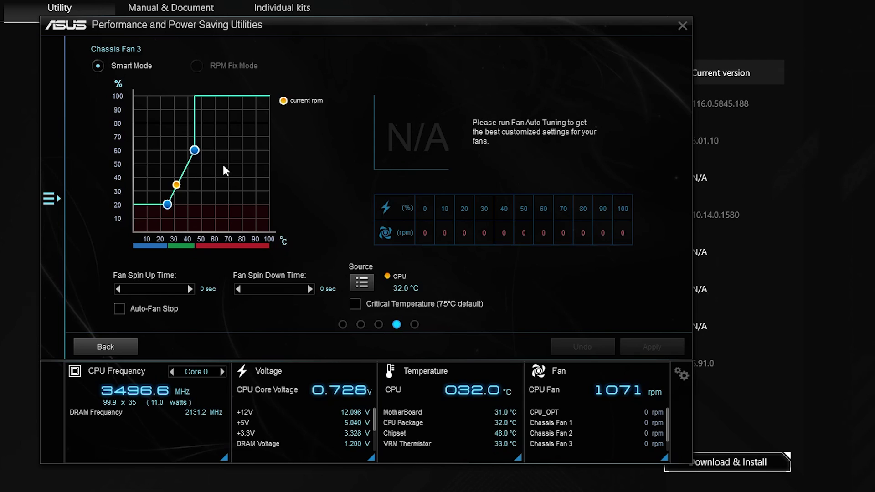
Raise the lowest Chassis Fan 3 curve point to about 49% speed at 14°C.
{"action": "left_click_drag", "start_coordinate": [167, 205], "coordinate": [169, 182]}
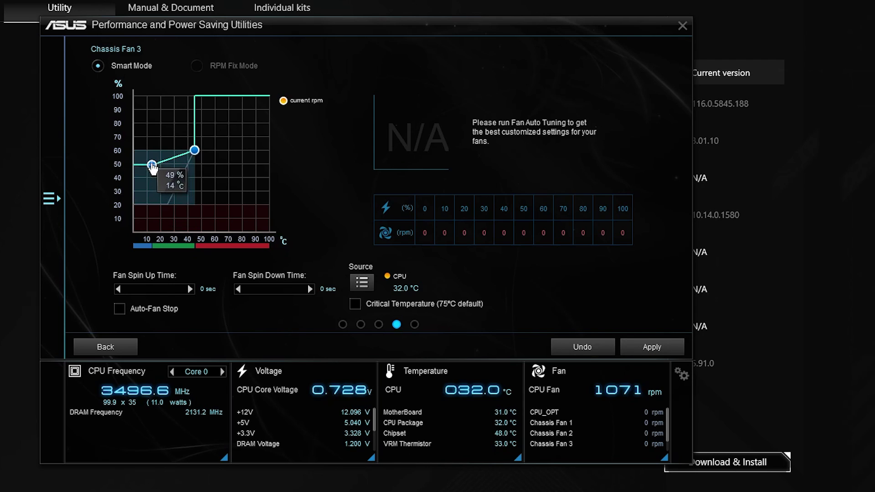
{"action": "left_click", "coordinate": [52, 198]}
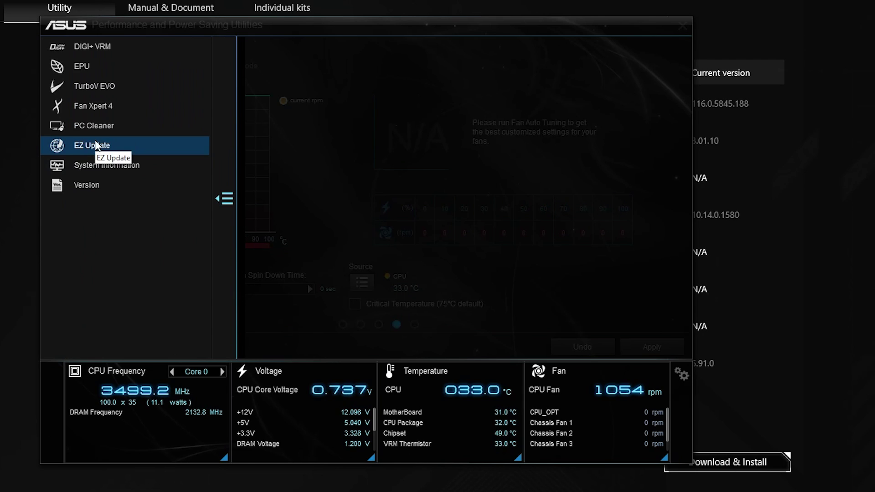